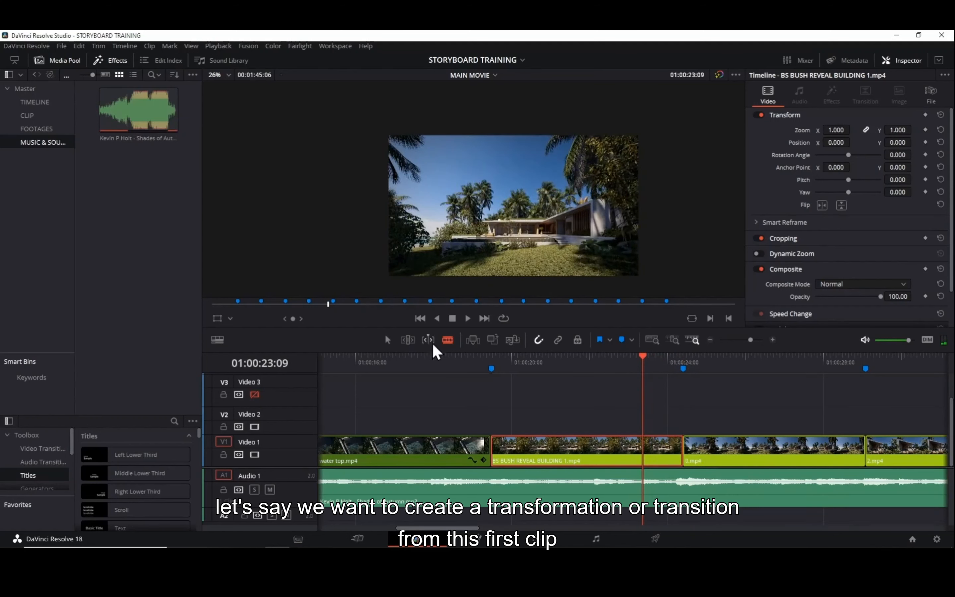
- Split the BS BUSH REVEAL BUILDING 1.mp4 clip on the timeline at 01:00:23:07 with the blade tool
drag(652, 361, 645, 361)
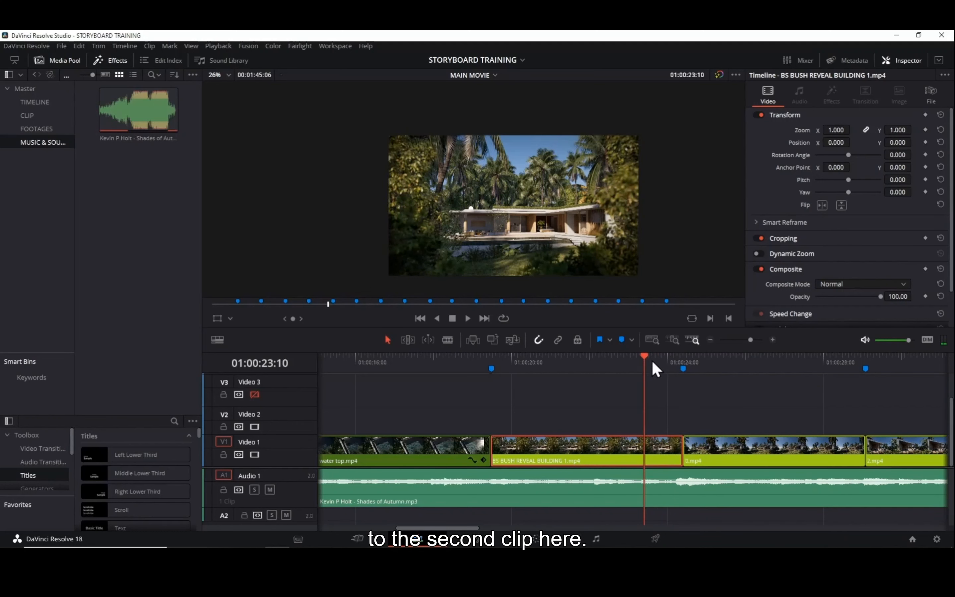
click(720, 361)
drag(721, 360, 622, 365)
key(space)
key(space)
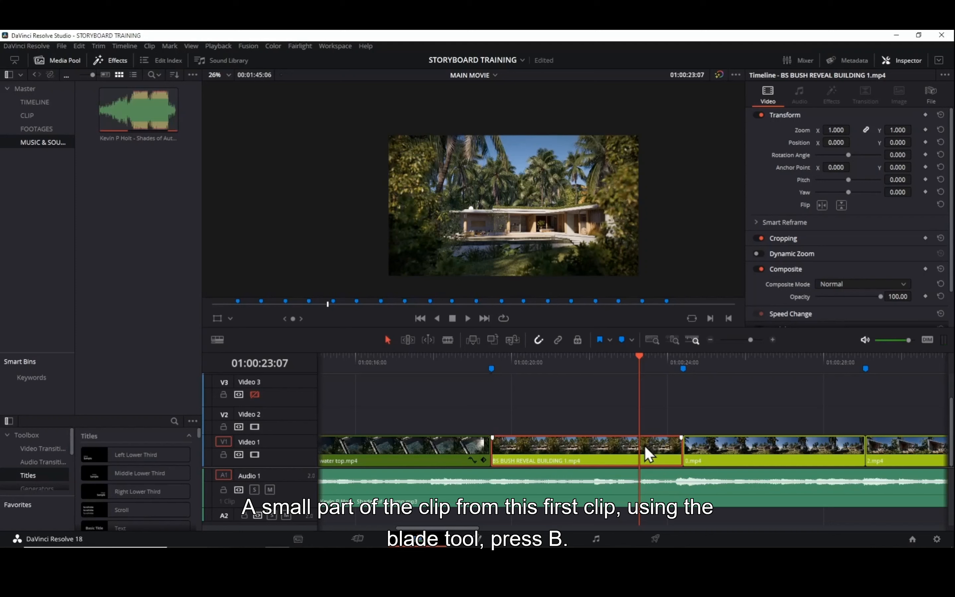
key(b)
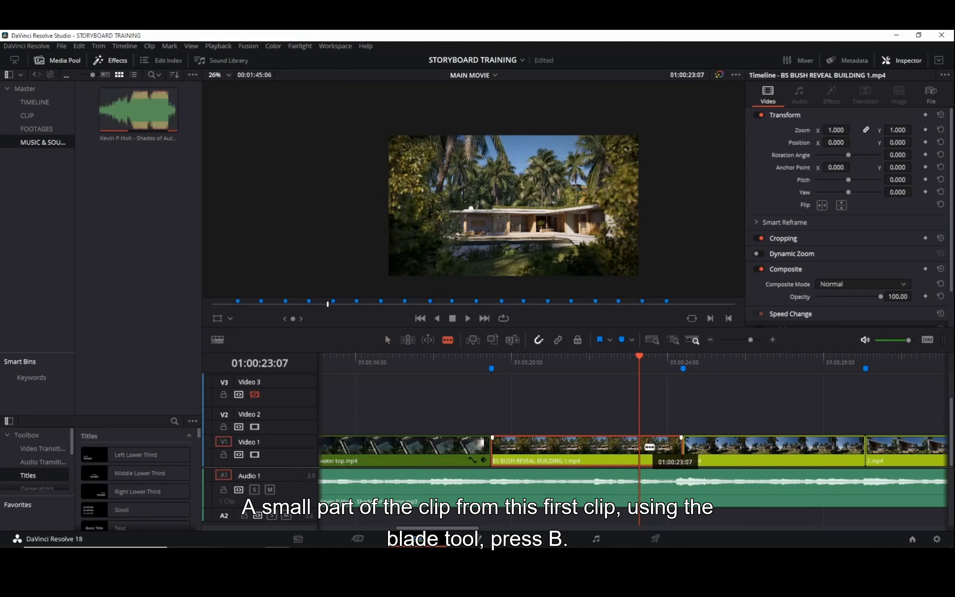
click(644, 446)
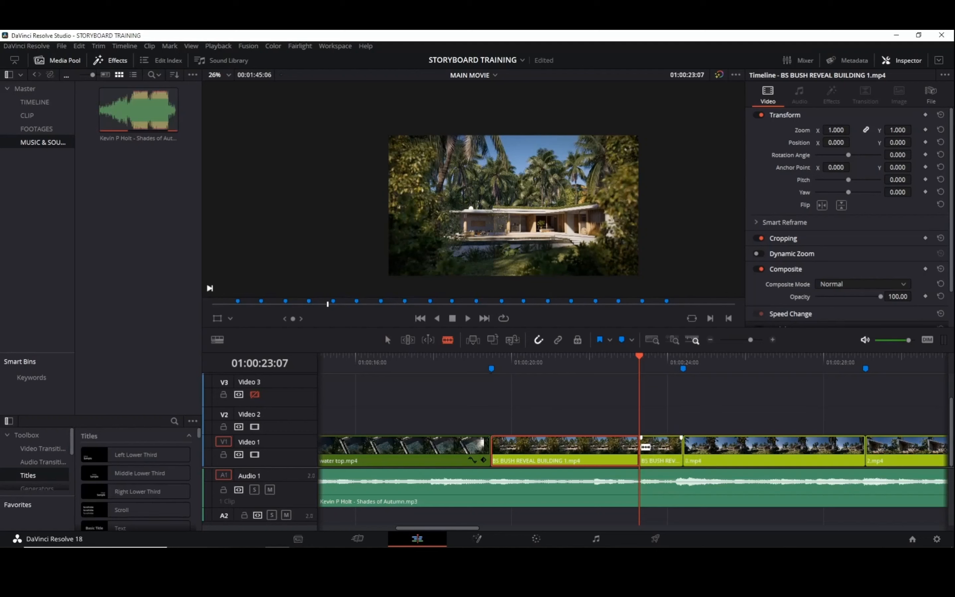
- Split the following clip at 01:00:25:13, and select the short end piece of the BS BUSH REVEAL BUILDING 1.mp4 clip
drag(648, 369, 729, 379)
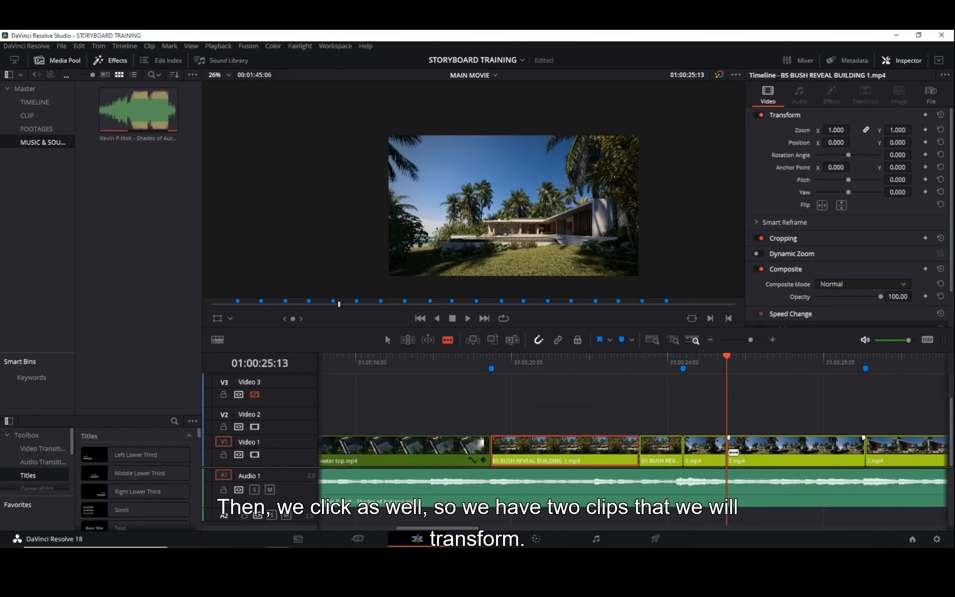
click(728, 452)
key(a)
click(654, 455)
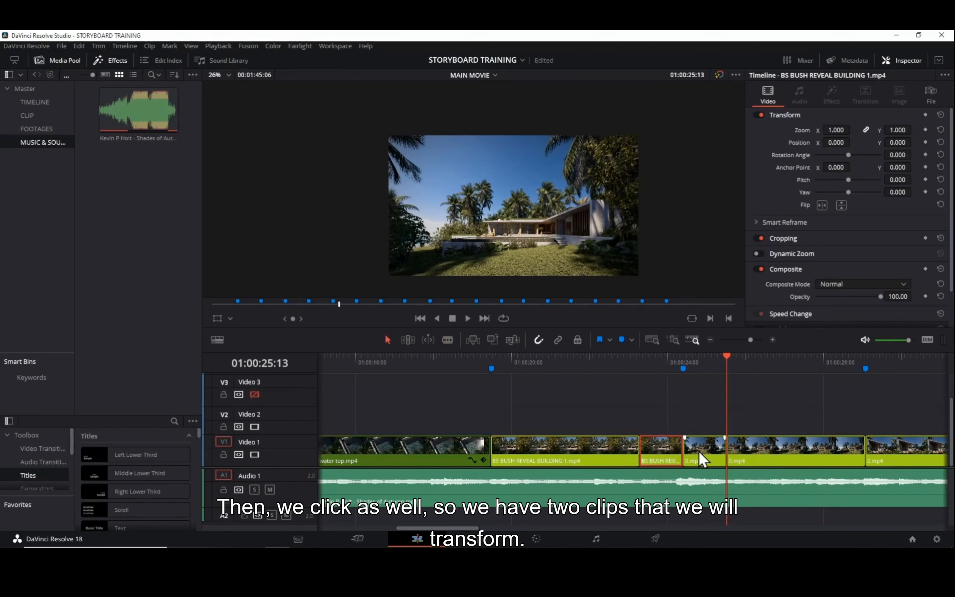
- Keyframe the short clip's Zoom from 1.000 at 01:00:23:07 to 1.260 at 01:00:24:09
click(662, 359)
drag(661, 358, 658, 359)
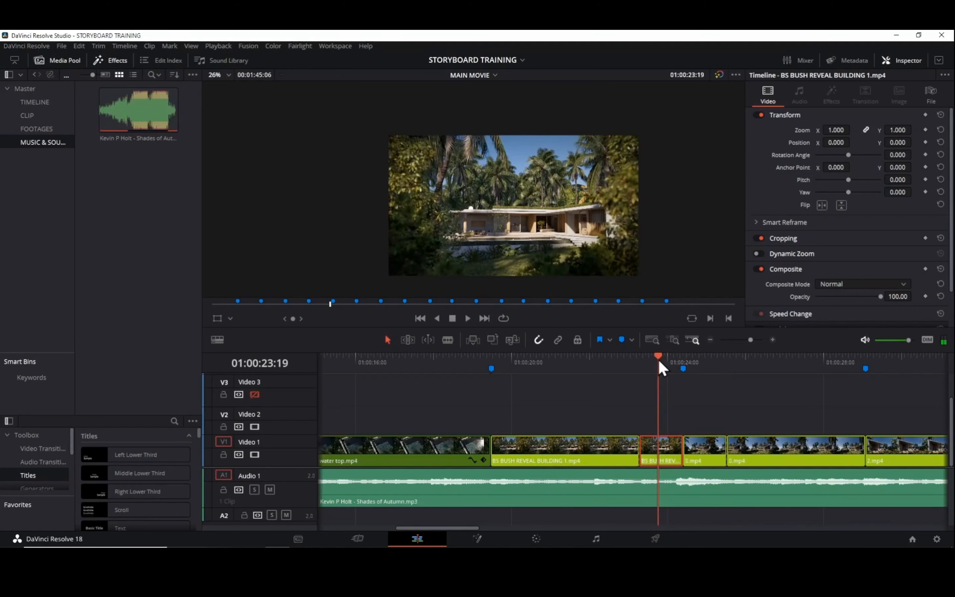
click(641, 366)
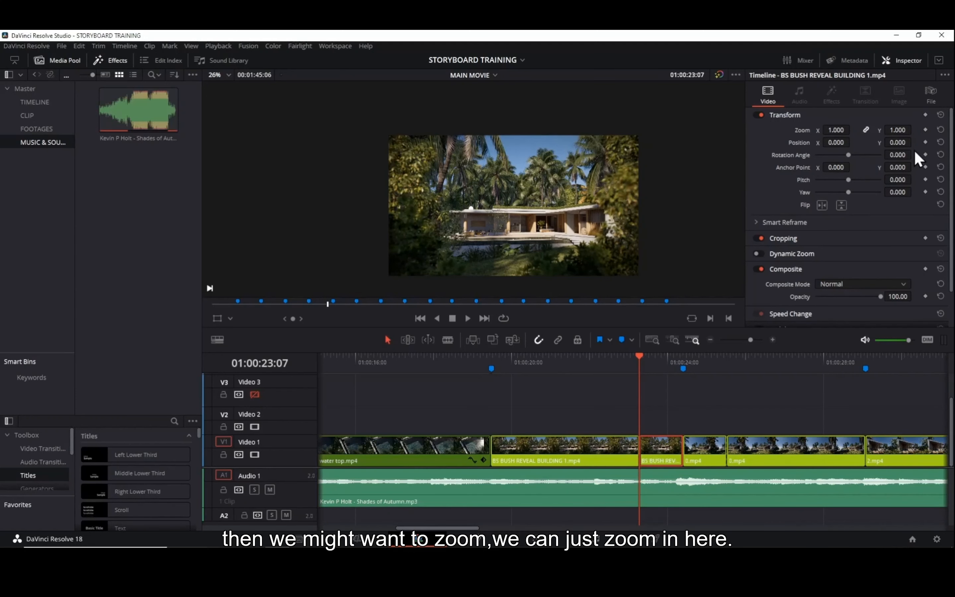
click(925, 130)
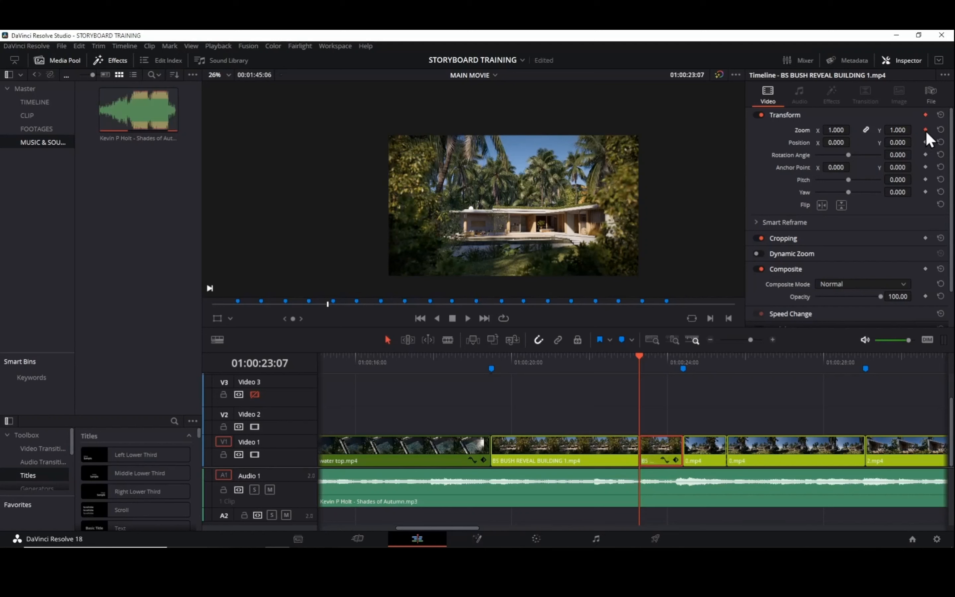
click(680, 364)
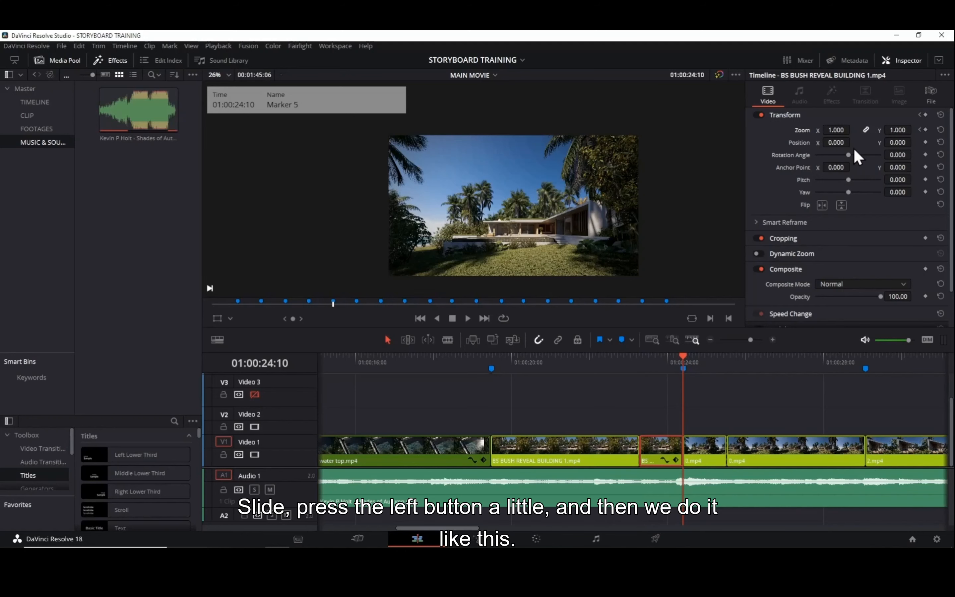
key(Left)
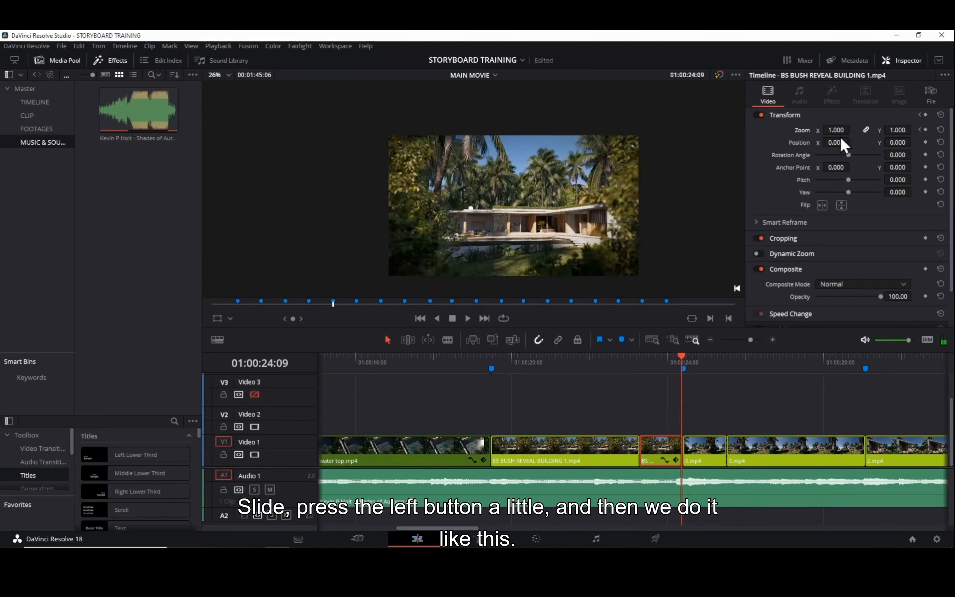
drag(832, 131, 853, 130)
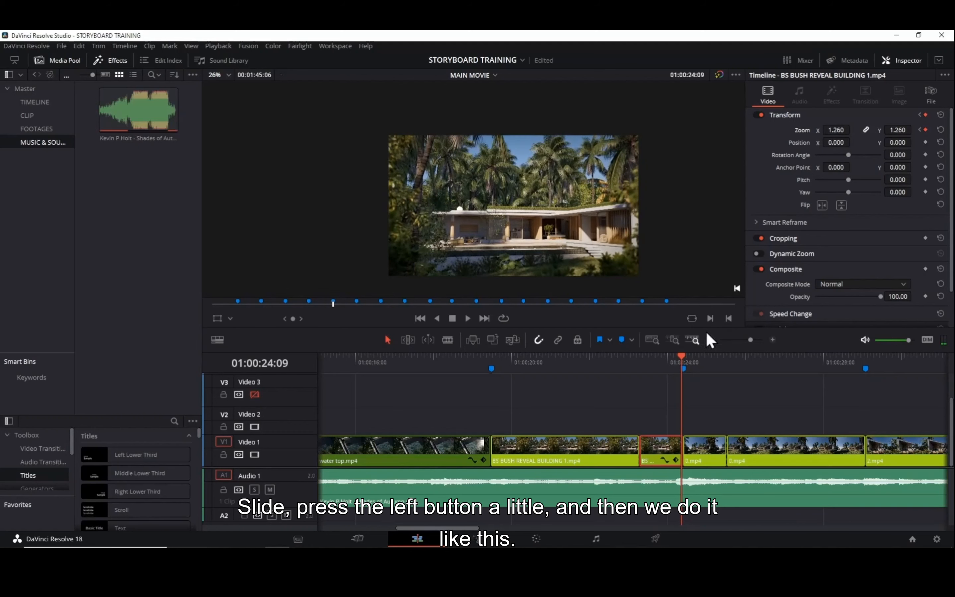
- Play back the keyframed zoom across the cut and reset the short clip's Zoom
drag(660, 360, 643, 364)
key(space)
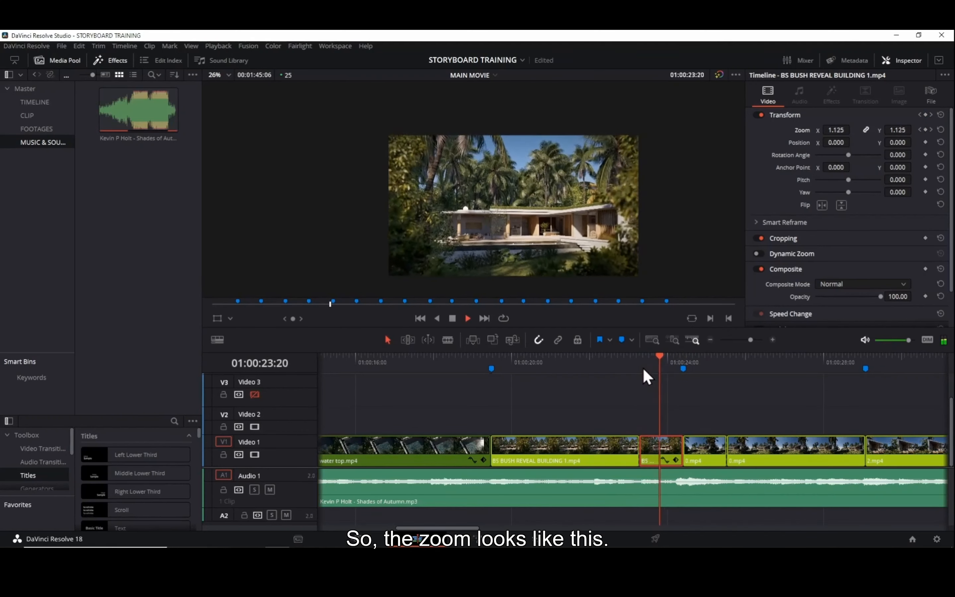
key(space)
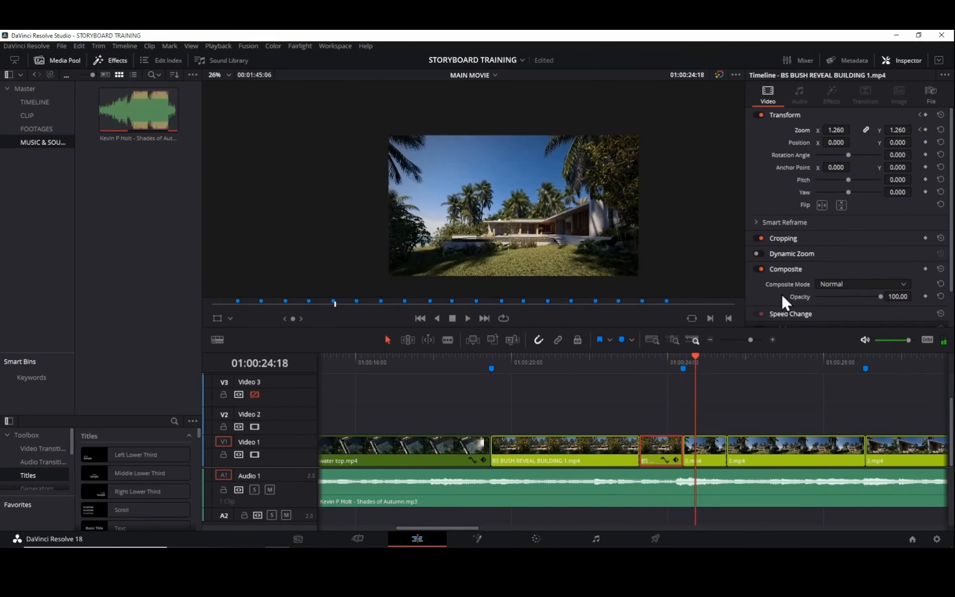
click(940, 131)
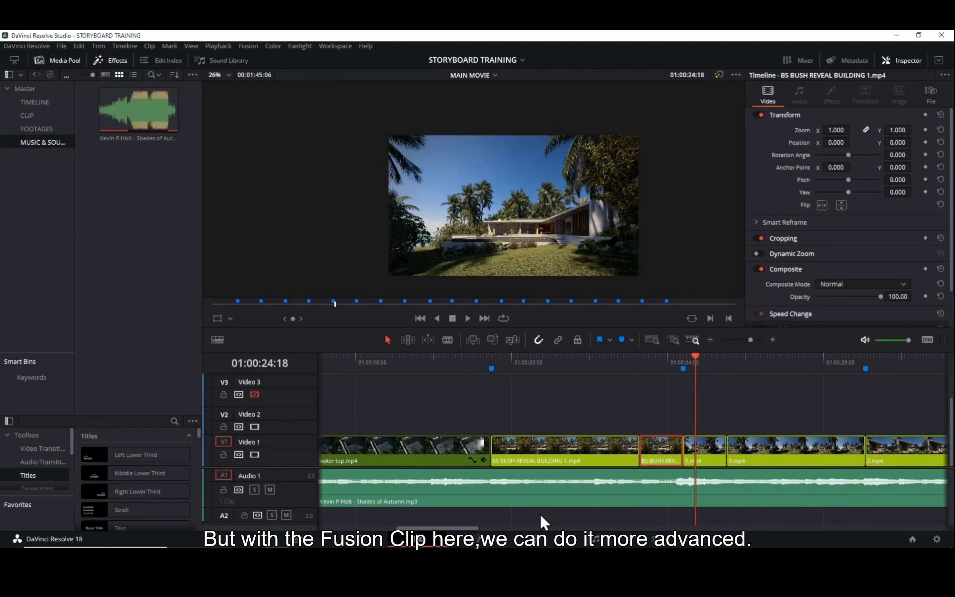
- Open the short clip in the Fusion page and insert a Transform node between MediaIn1 and MediaOut1
click(651, 360)
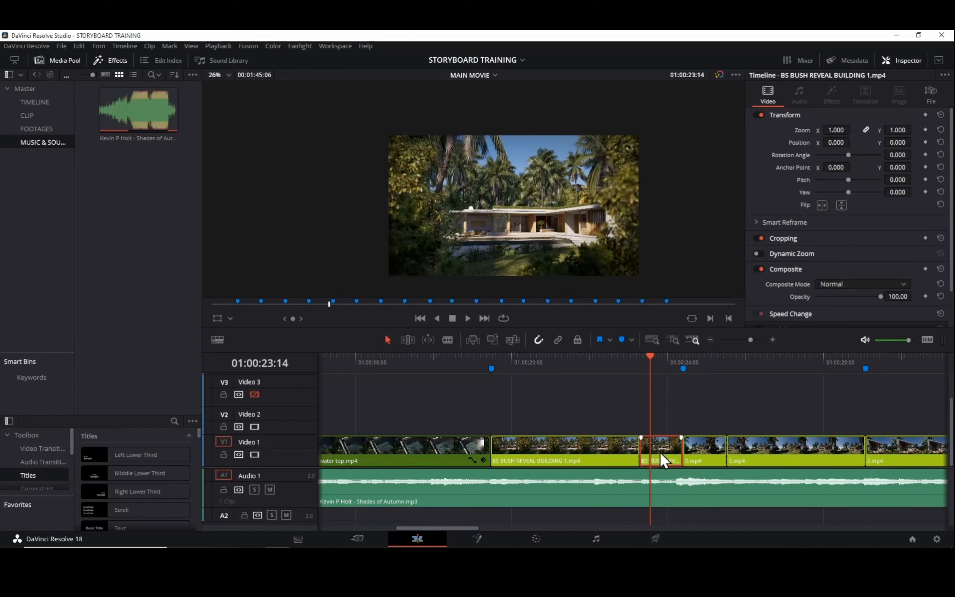
click(485, 543)
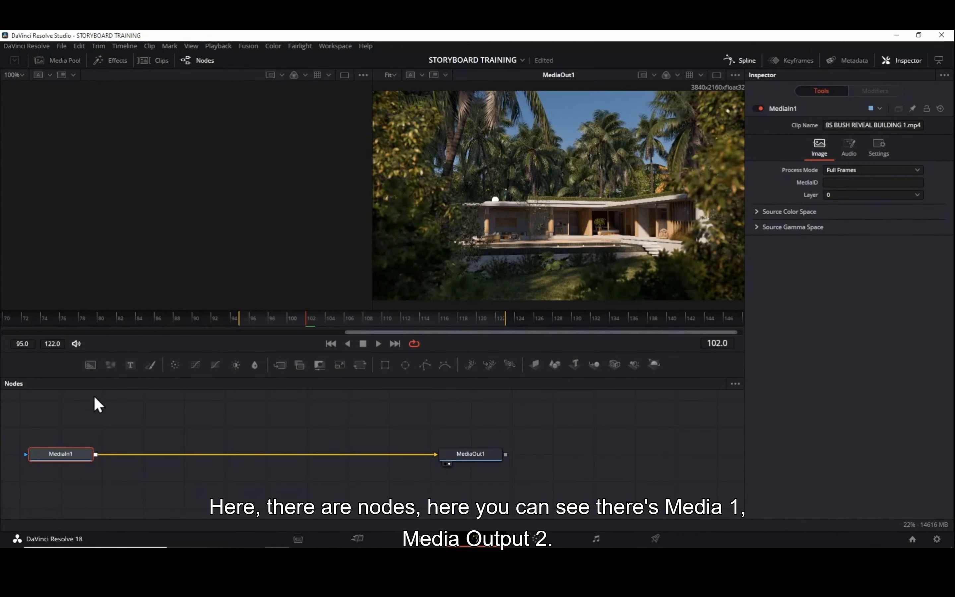
drag(152, 420, 291, 417)
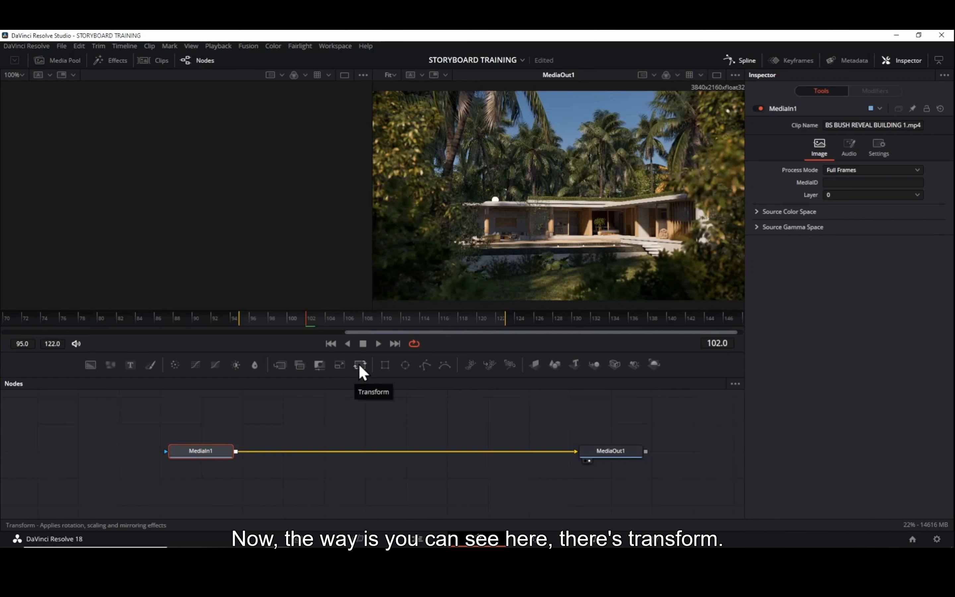
drag(359, 366, 408, 458)
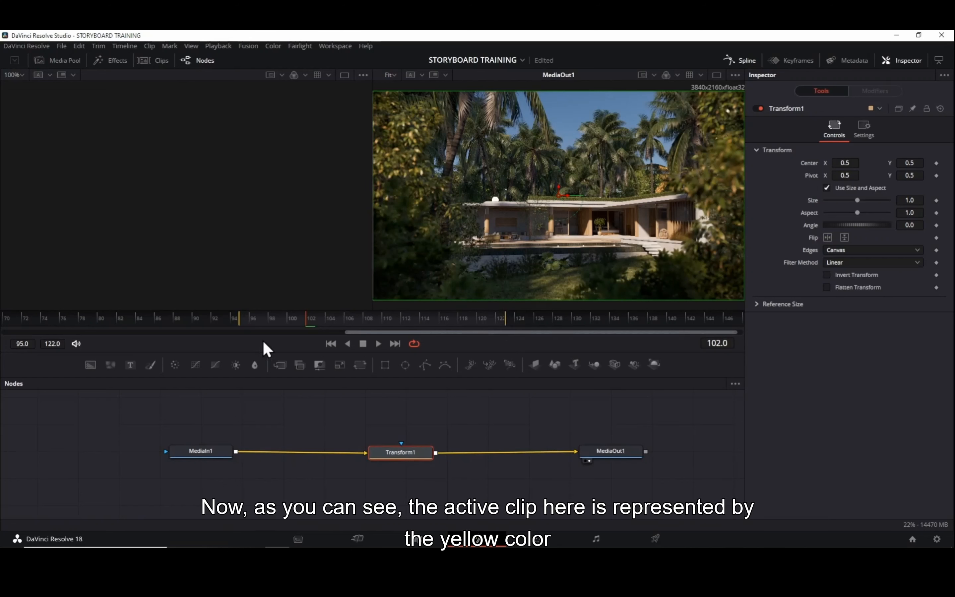
- Add a keyframe for the Transform node's Size at frame 95, the start of the active clip range
click(244, 320)
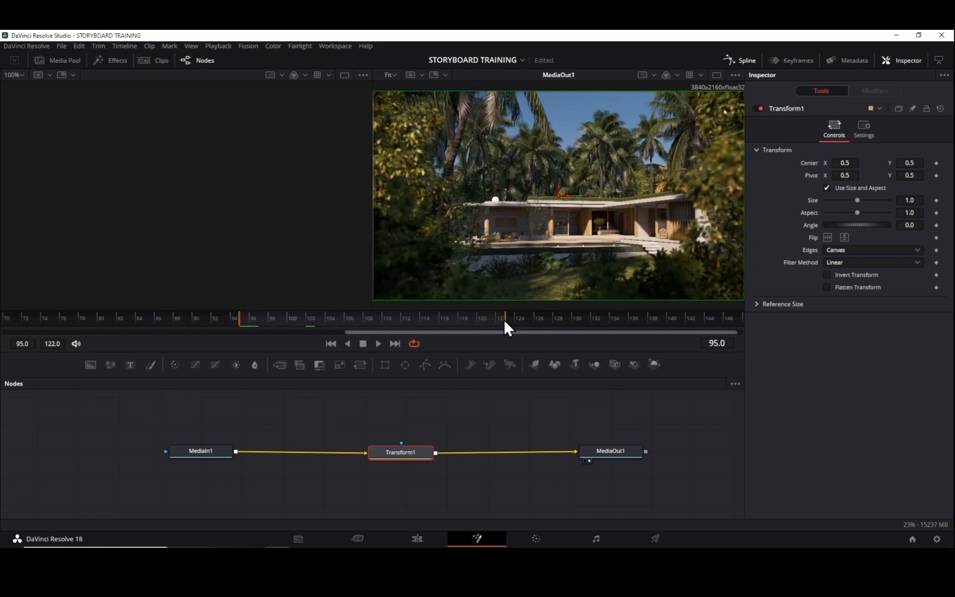
mouse_move(256, 320)
mouse_down()
mouse_move(522, 322)
mouse_move(194, 312)
mouse_move(518, 331)
mouse_move(220, 325)
mouse_move(419, 319)
mouse_move(241, 322)
mouse_up()
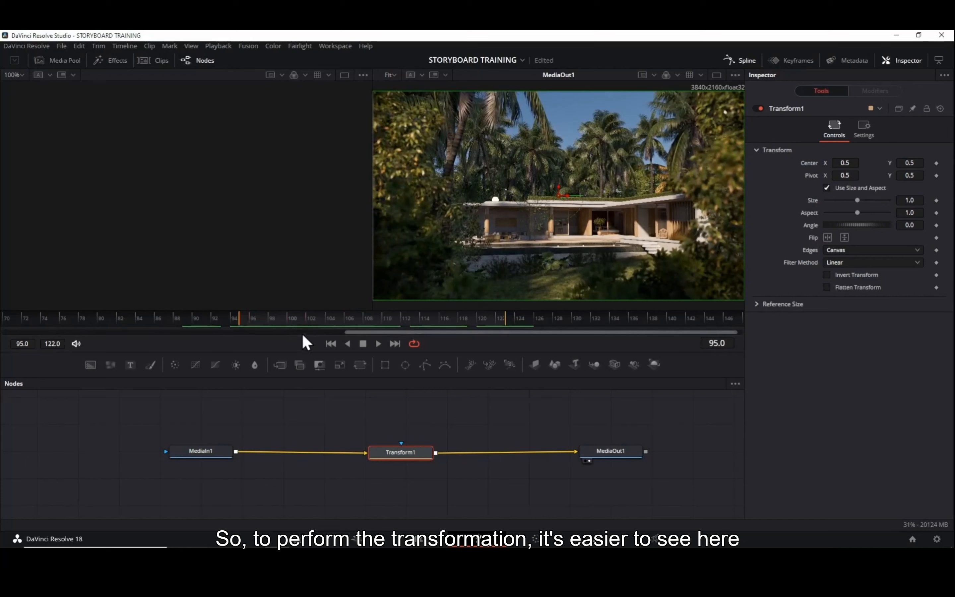
drag(300, 323, 247, 325)
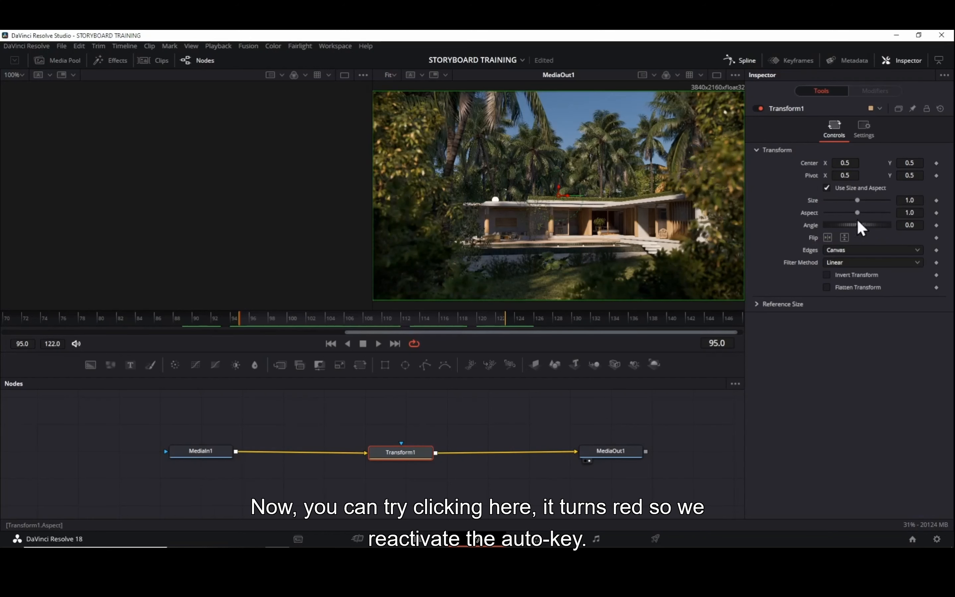
click(936, 201)
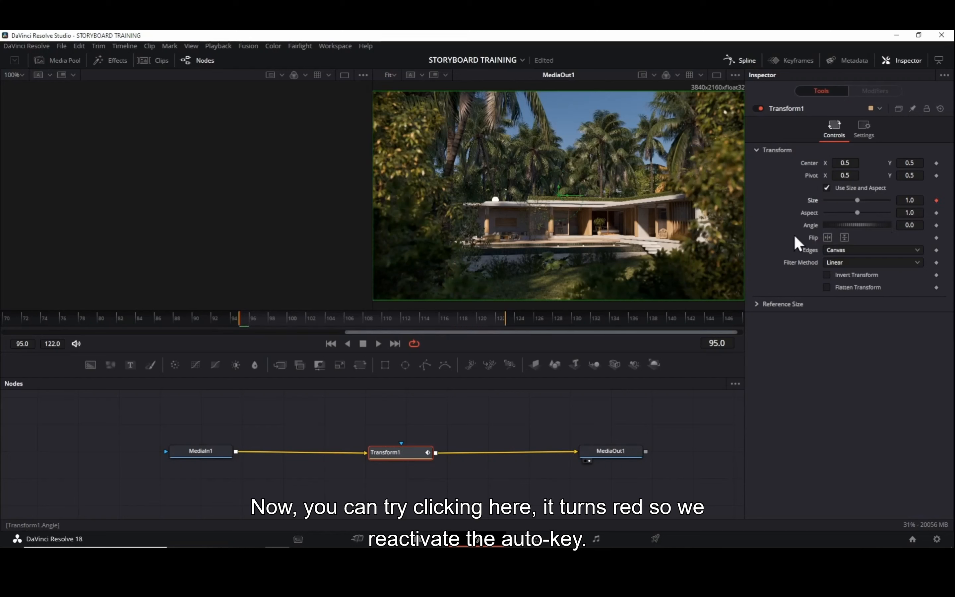
- Set the Transform node's Size to 1.5 at frame 123 as the ending keyframe
click(261, 321)
drag(261, 321, 507, 333)
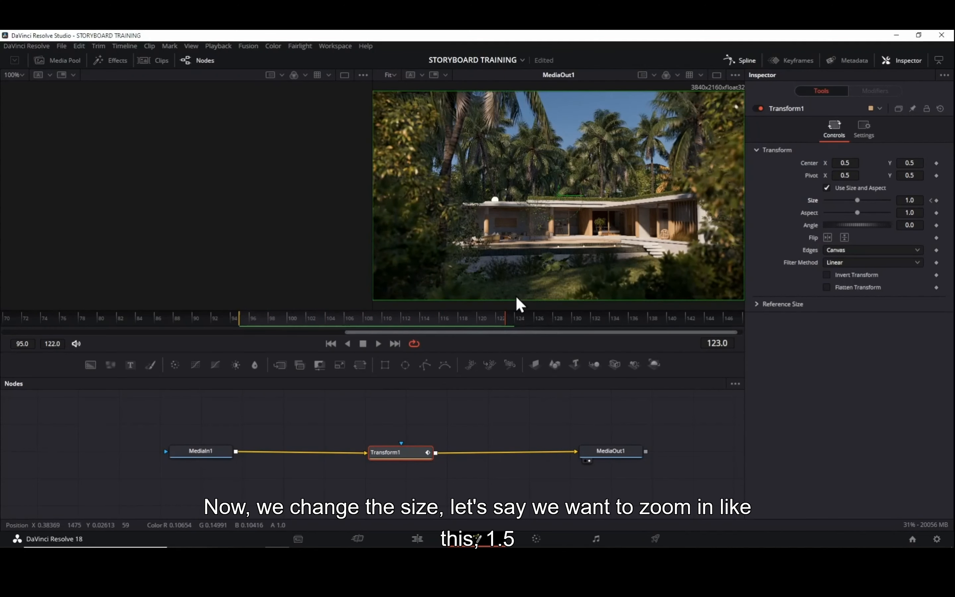
drag(909, 199, 943, 199)
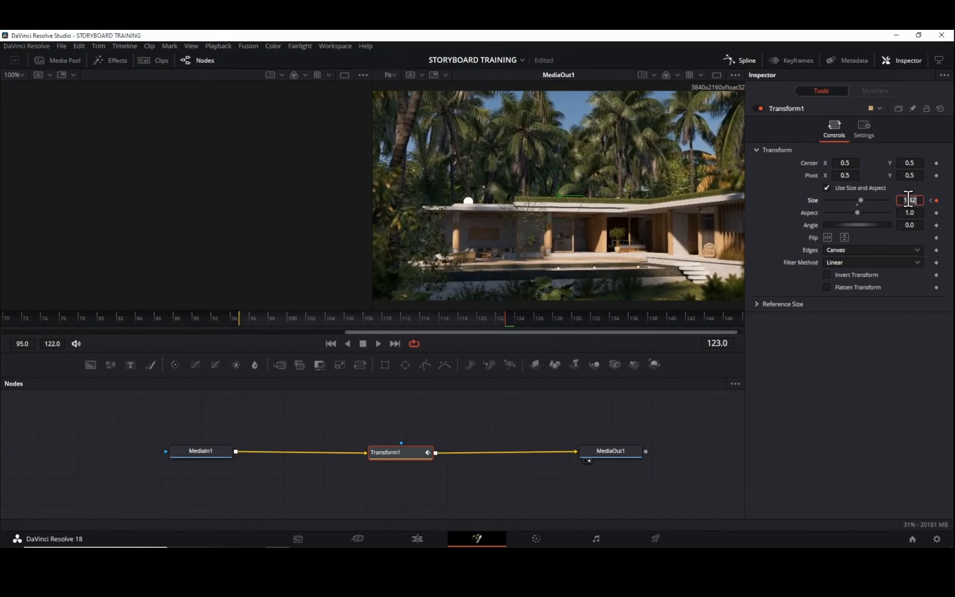
text(1.5)
key(Tab)
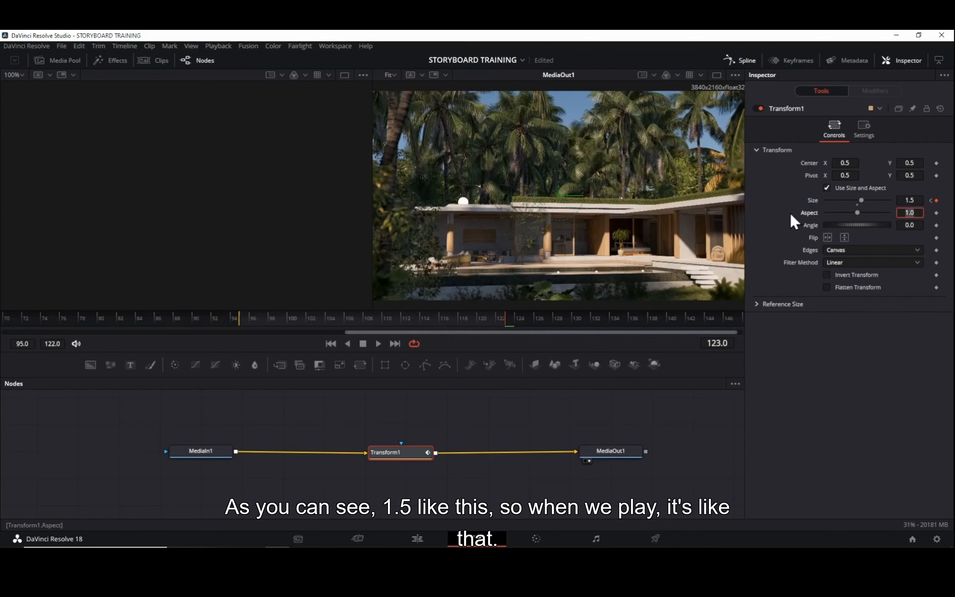
- Play back and scrub through the clip to review the Size animation
click(379, 343)
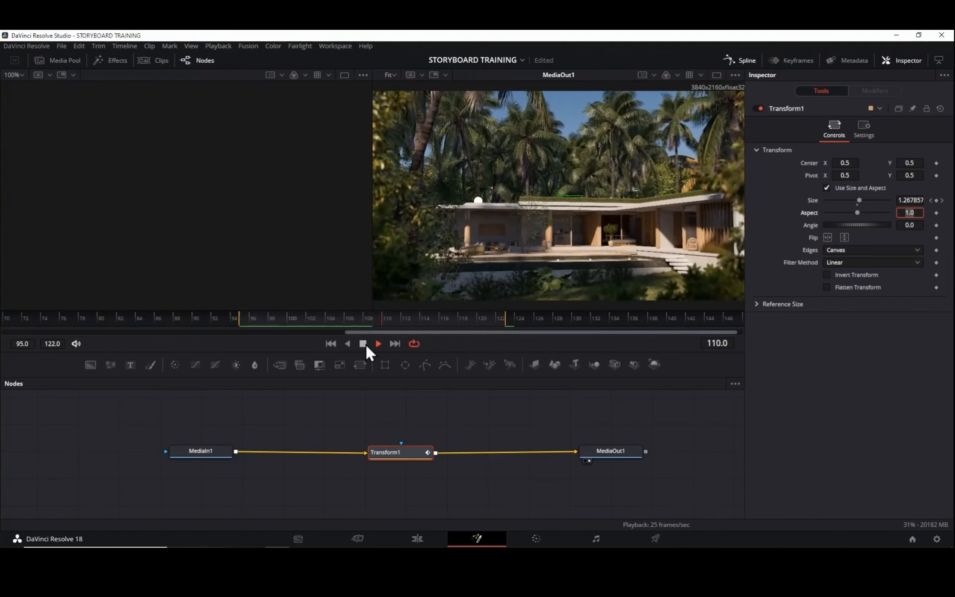
click(364, 344)
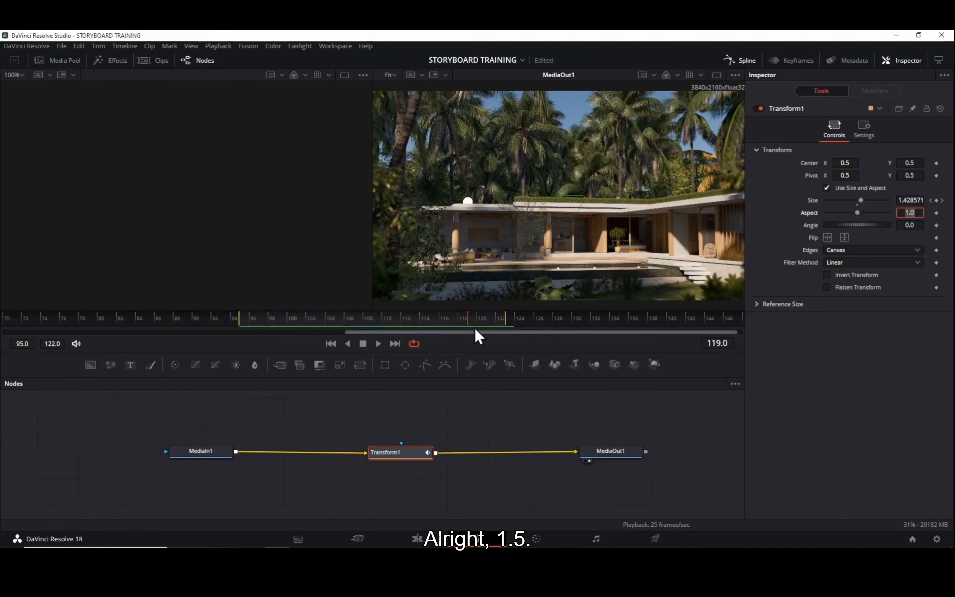
click(461, 316)
drag(462, 319, 430, 319)
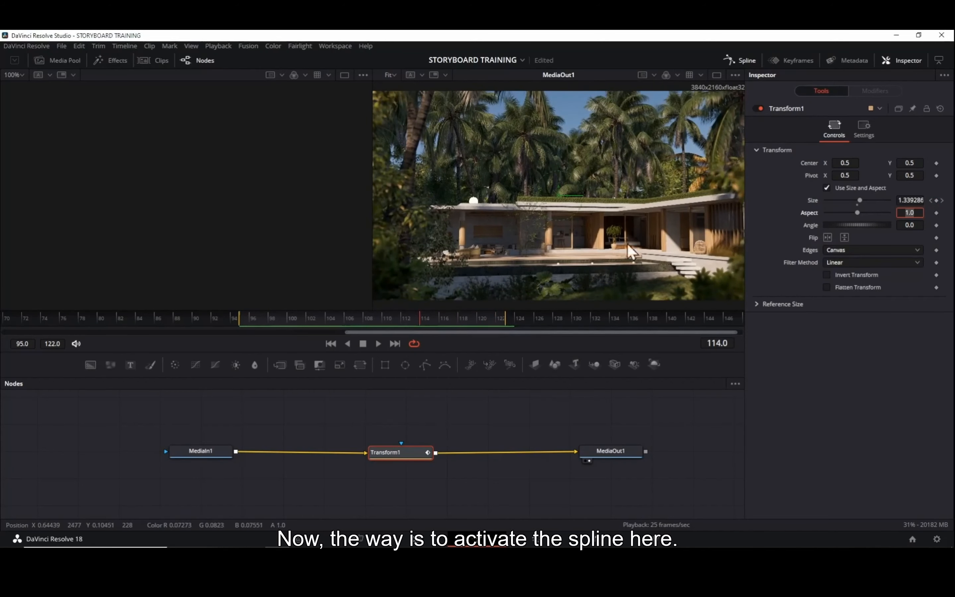
- Show the Transform1 Size curve in the Spline editor and fit it to the graph
click(738, 59)
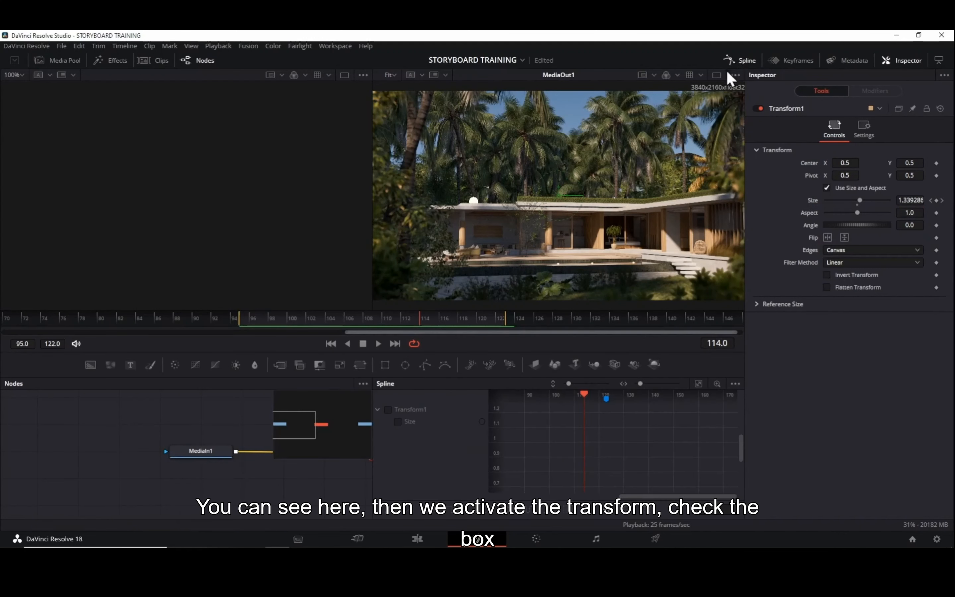
click(388, 409)
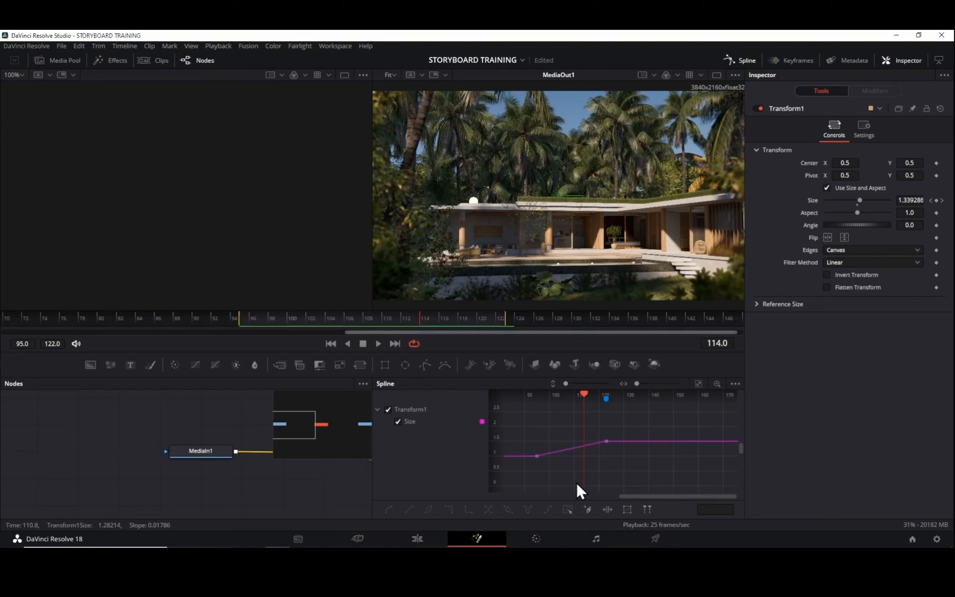
click(698, 384)
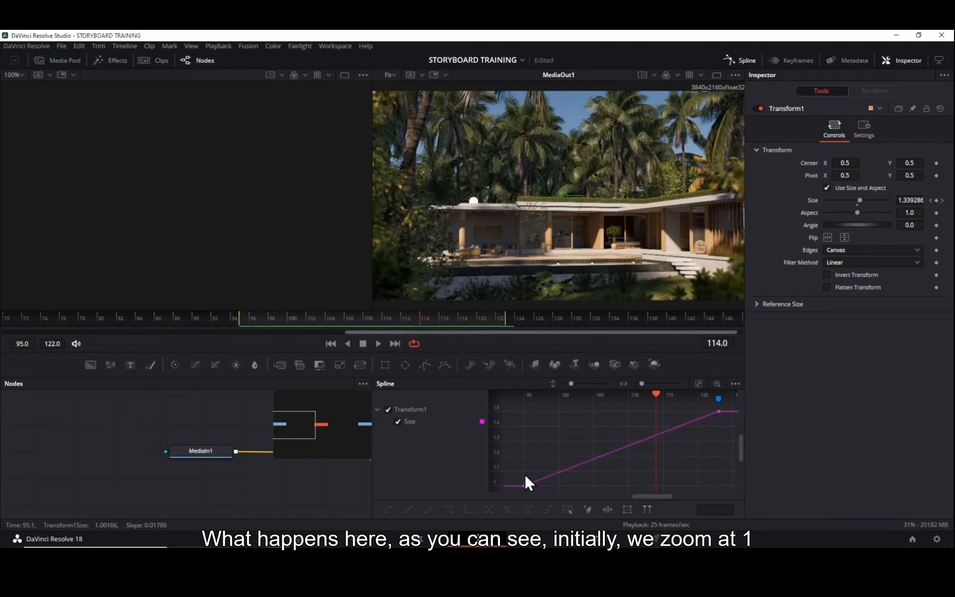
- Ease the start of the Size curve by extending the frame 95 keyframe's handle horizontally to about frame 115
click(589, 461)
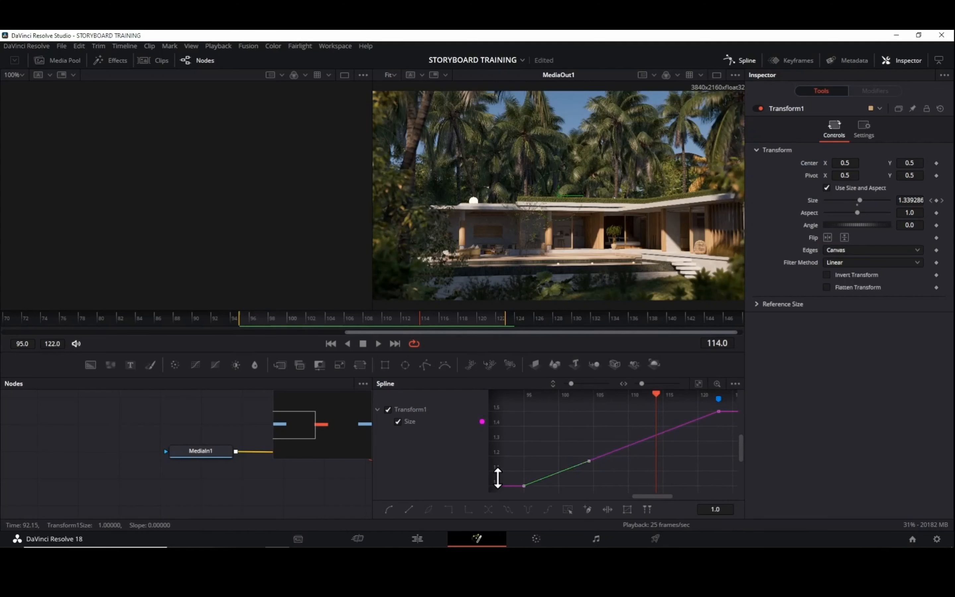
drag(257, 322, 508, 322)
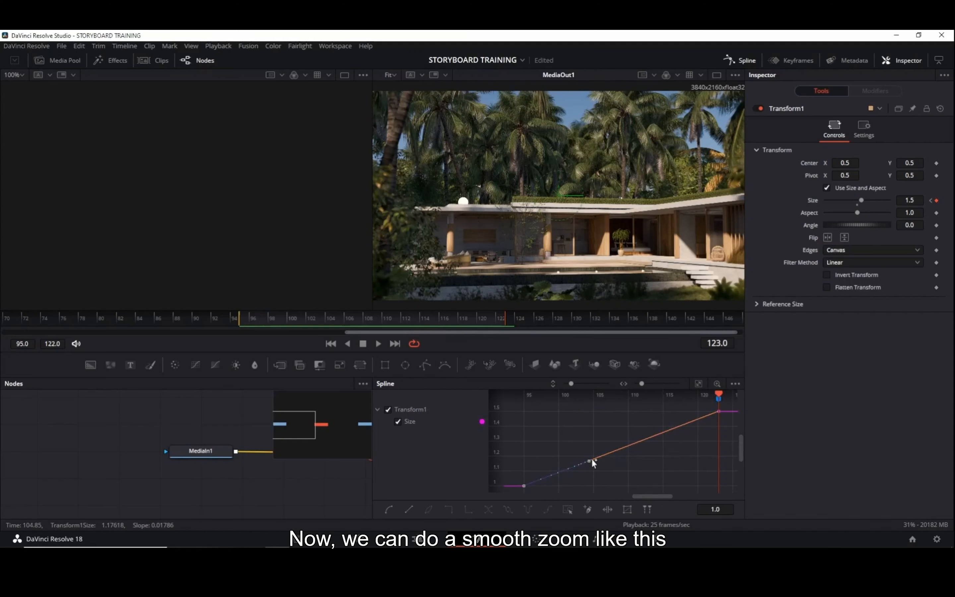
drag(588, 461, 659, 488)
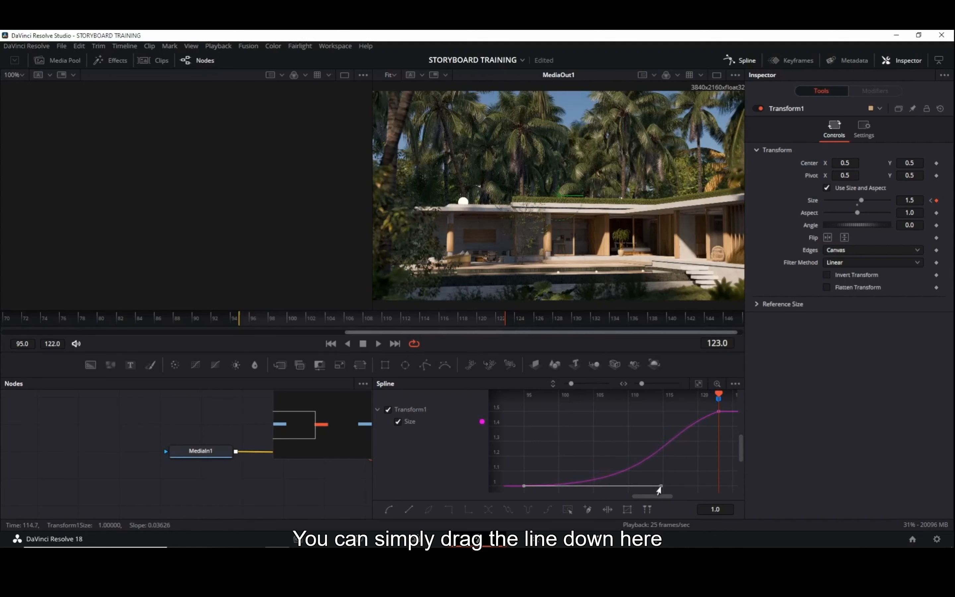
- Steepen the end of the Size curve by pointing the frame 123 keyframe's handle straight down to about 1.17, and preview the zoom
click(718, 411)
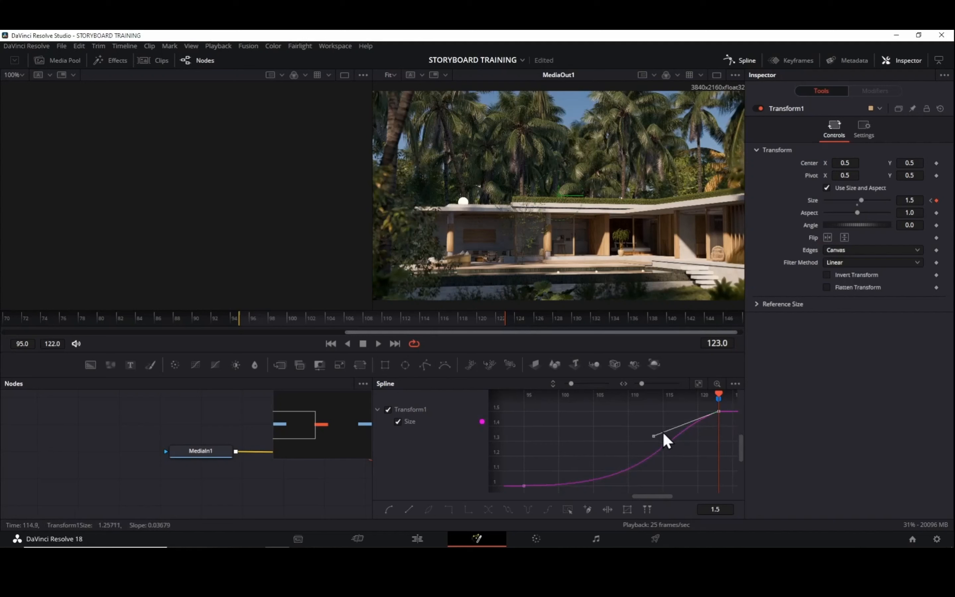
drag(652, 439, 720, 468)
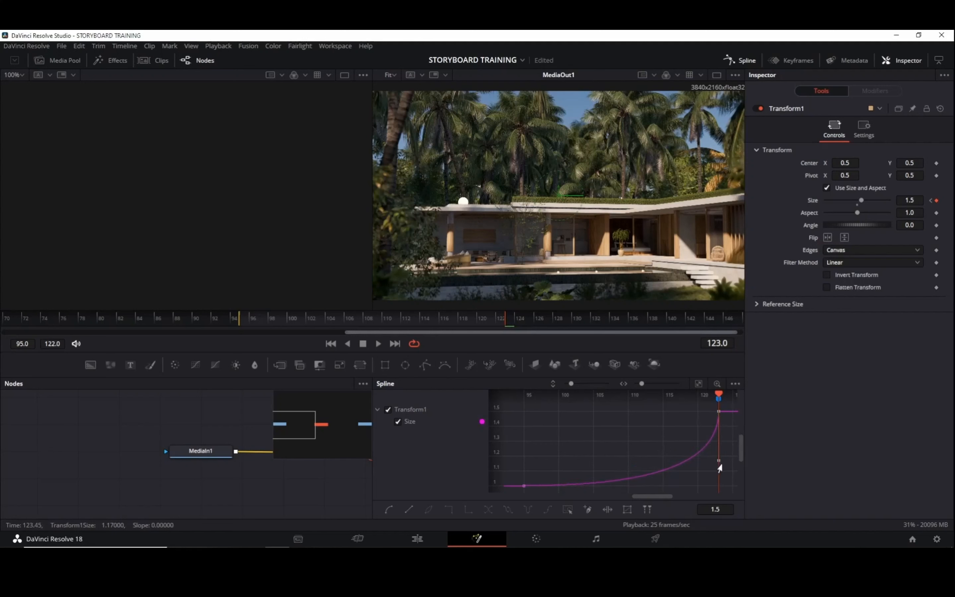
drag(328, 317, 250, 319)
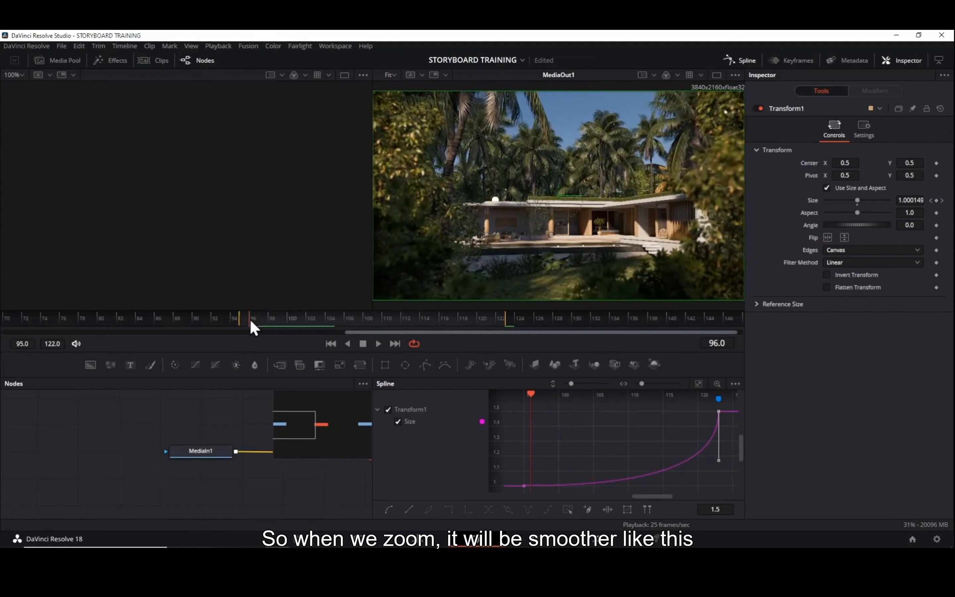
key(space)
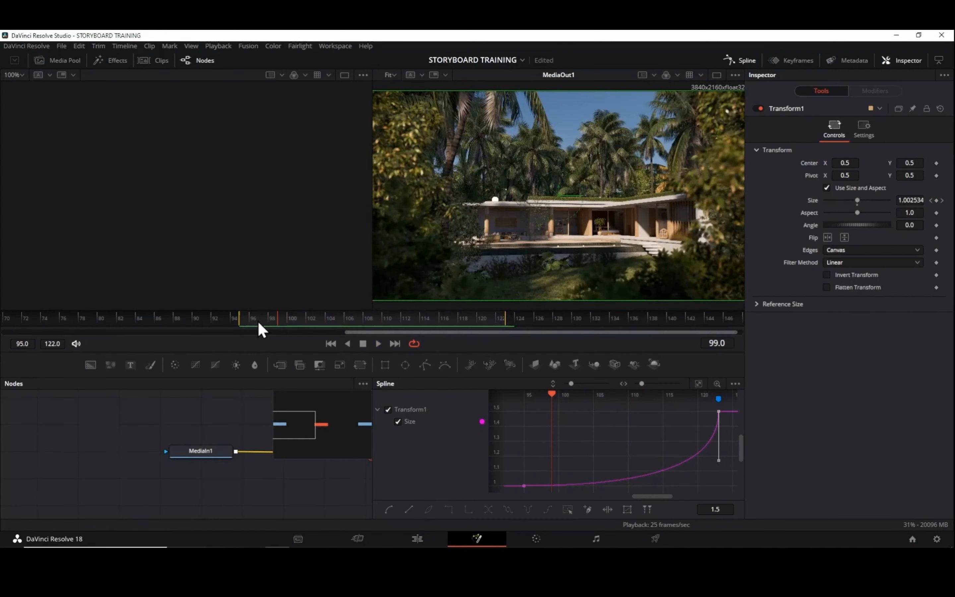
- Try an S-shaped Size curve by turning the frame 95 keyframe's handle vertical, preview it, and restore the horizontal handle
mouse_move(552, 418)
mouse_down()
mouse_move(714, 414)
mouse_move(538, 418)
mouse_up()
drag(549, 466, 513, 492)
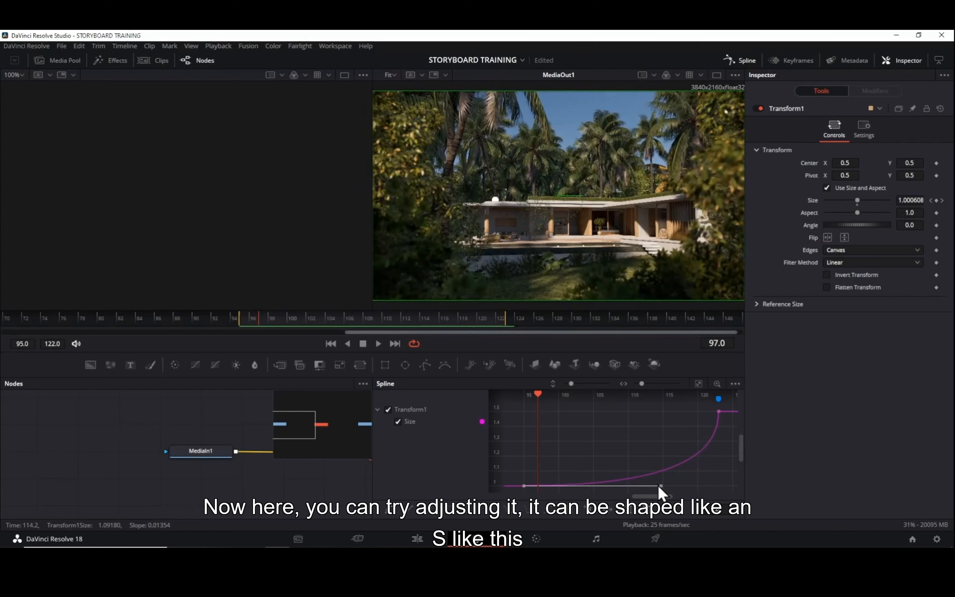
drag(658, 489, 521, 439)
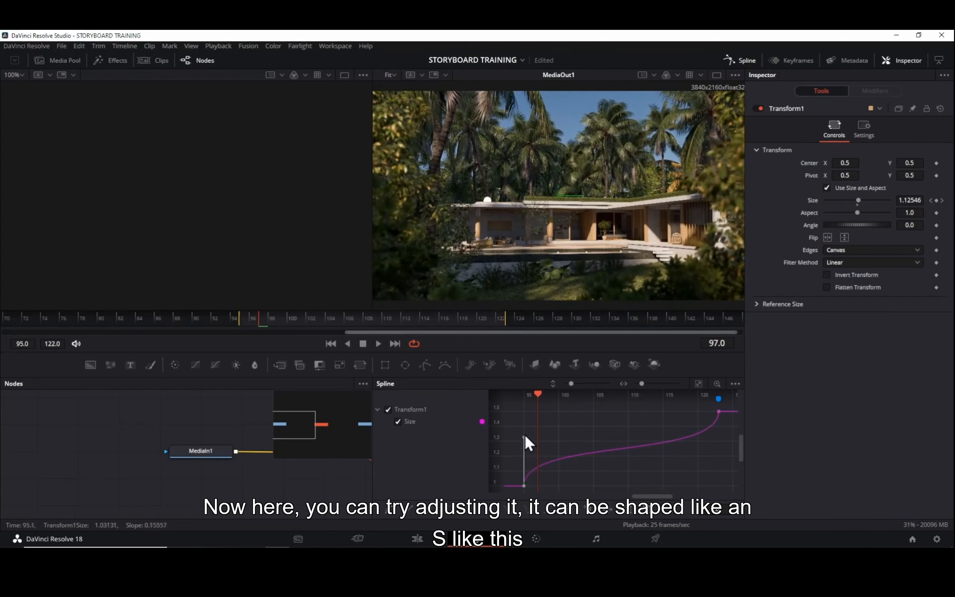
key(space)
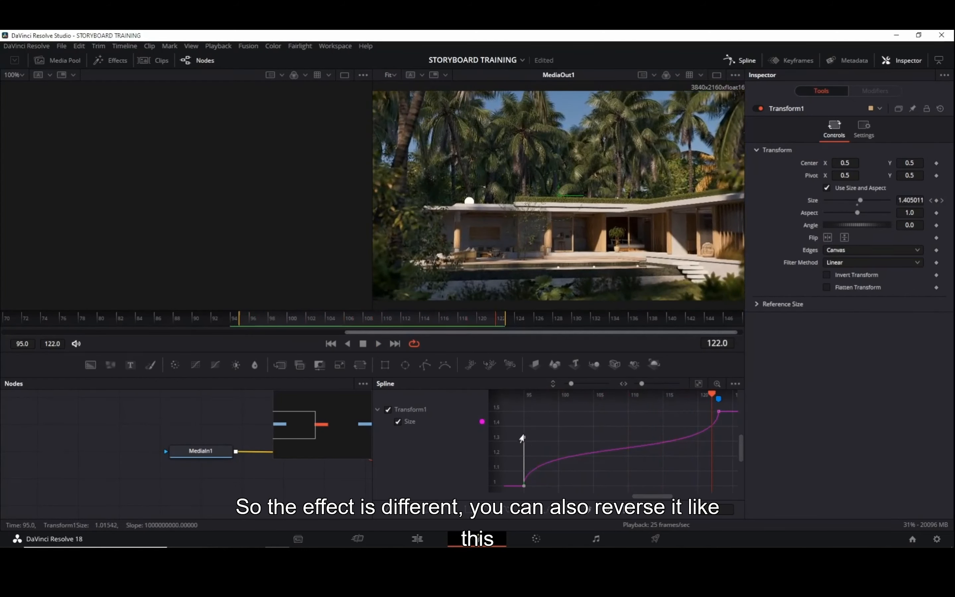
drag(521, 439, 661, 486)
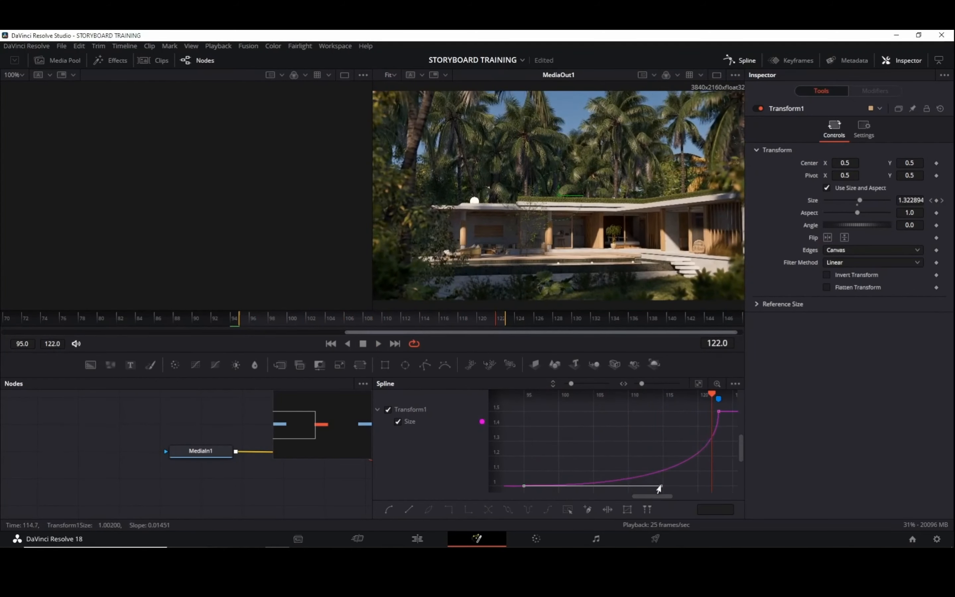
- Try easing the end of the Size curve by extending the frame 123 keyframe's handle horizontally to about frame 112, and preview it
click(718, 411)
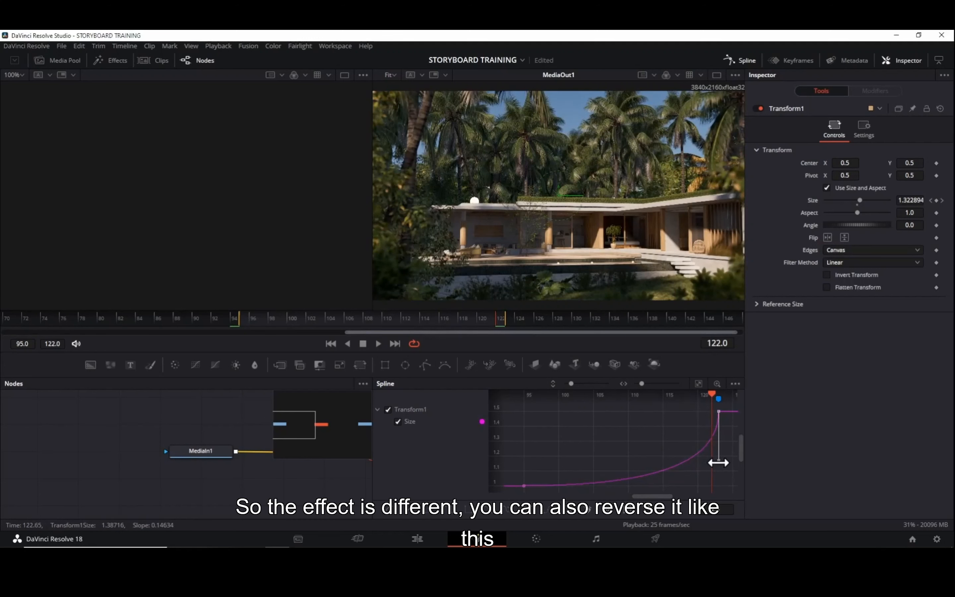
drag(718, 462, 652, 441)
click(718, 411)
scroll(704, 461, up, 3)
scroll(704, 461, down, 4)
drag(658, 403, 632, 396)
drag(680, 454, 607, 420)
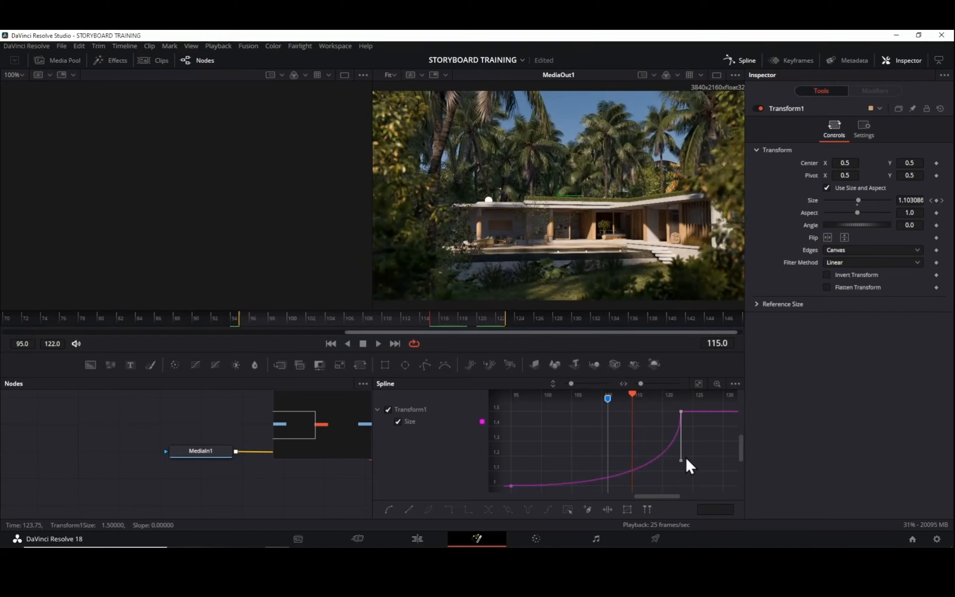
drag(681, 460, 612, 414)
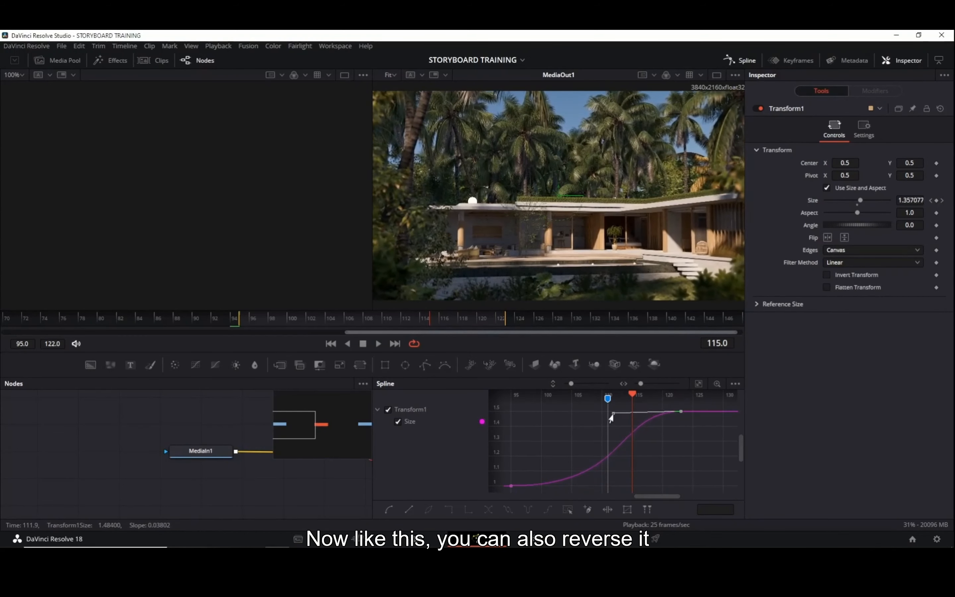
key(space)
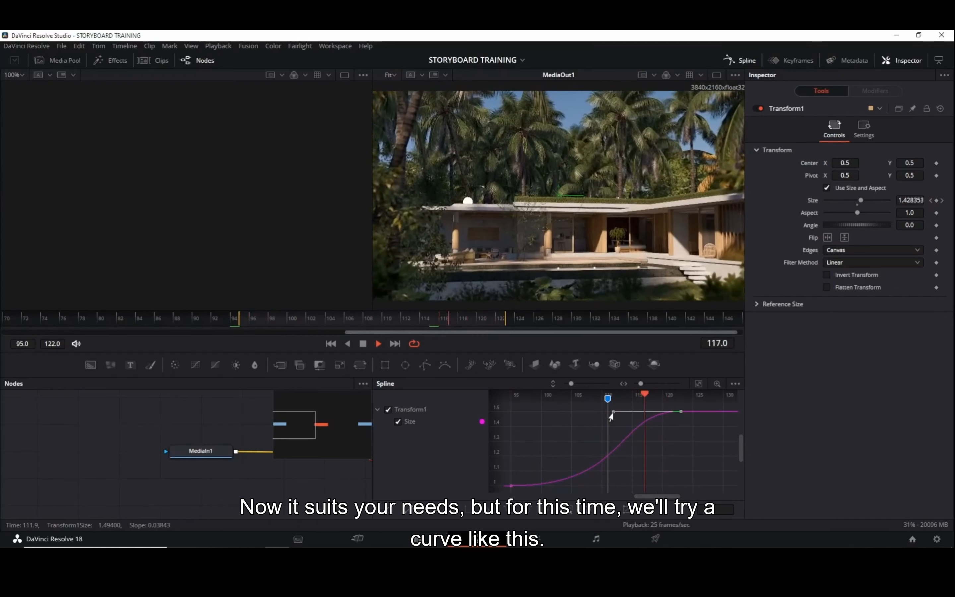
key(space)
- Point the frame 123 keyframe's handle straight down to about 1.2 again and play back the zoom
drag(613, 412, 681, 456)
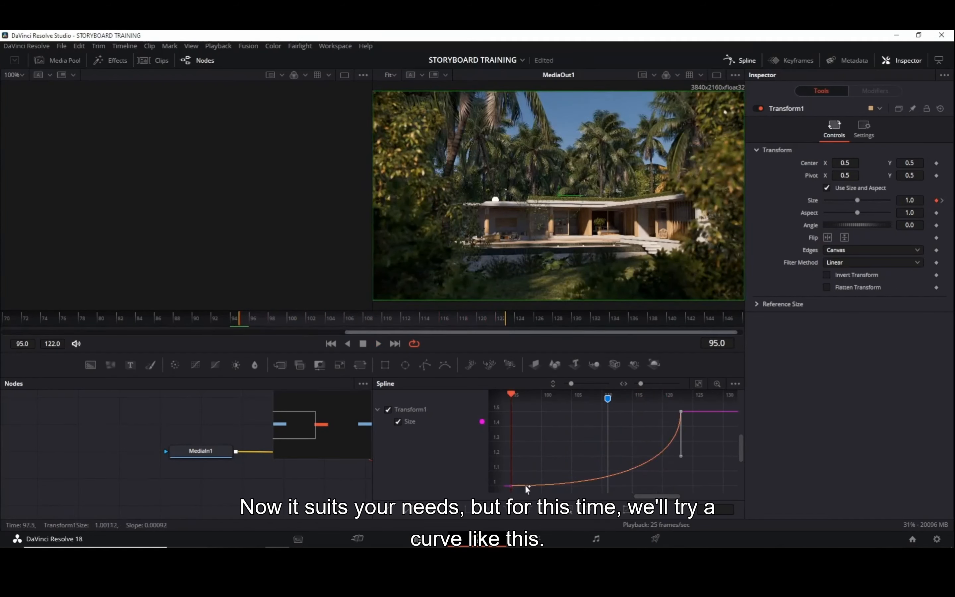
key(space)
key(space)
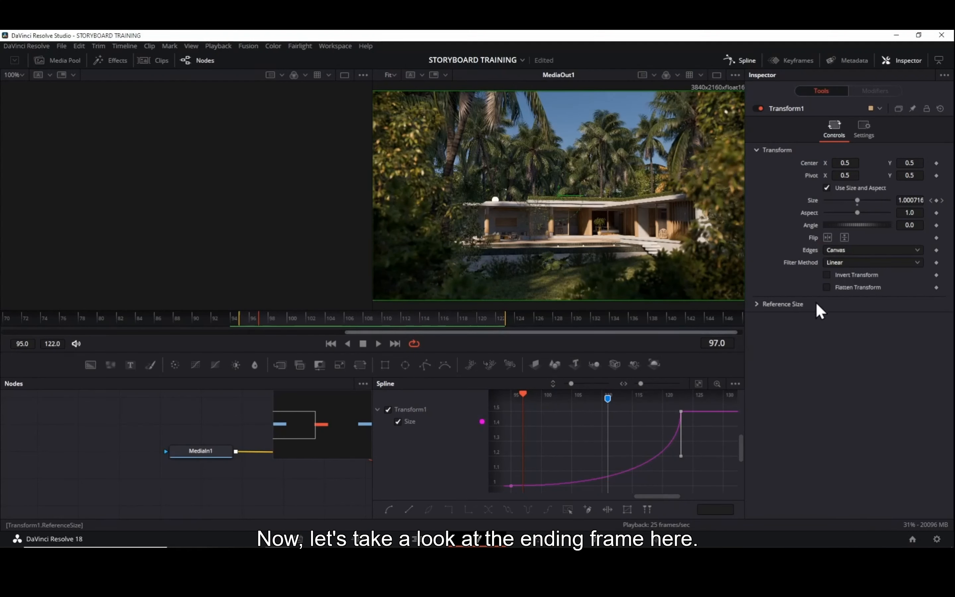
- Enable motion blur on the Transform node with Quality 7 and Shutter Angle 360, and preview the blurred zoom
drag(522, 392, 665, 411)
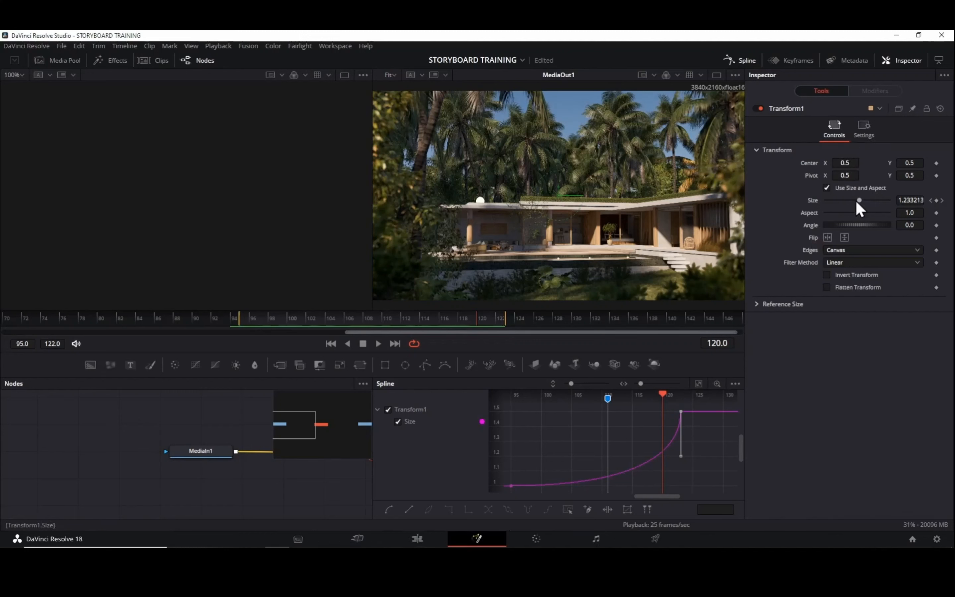
click(862, 125)
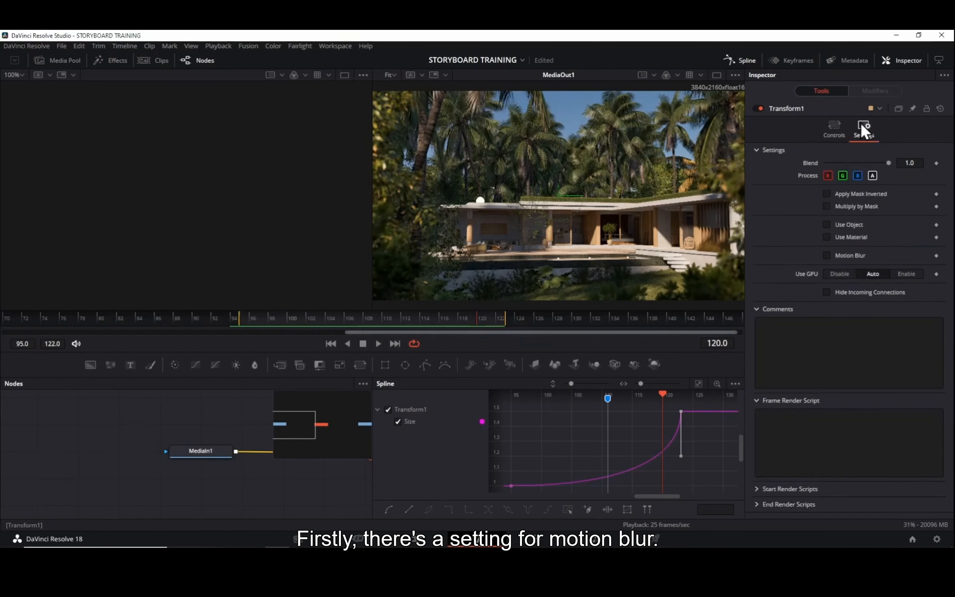
click(826, 259)
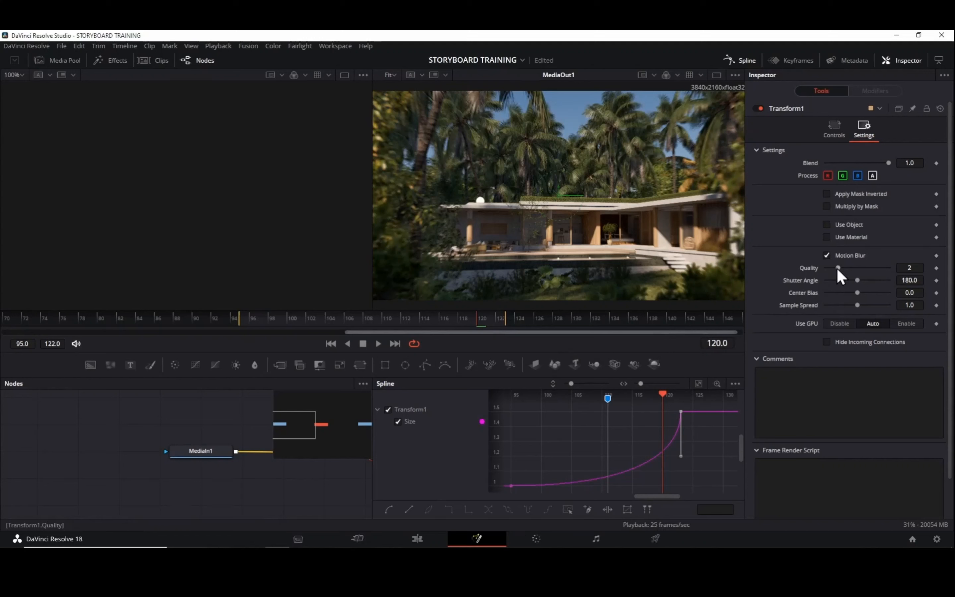
drag(820, 269, 842, 270)
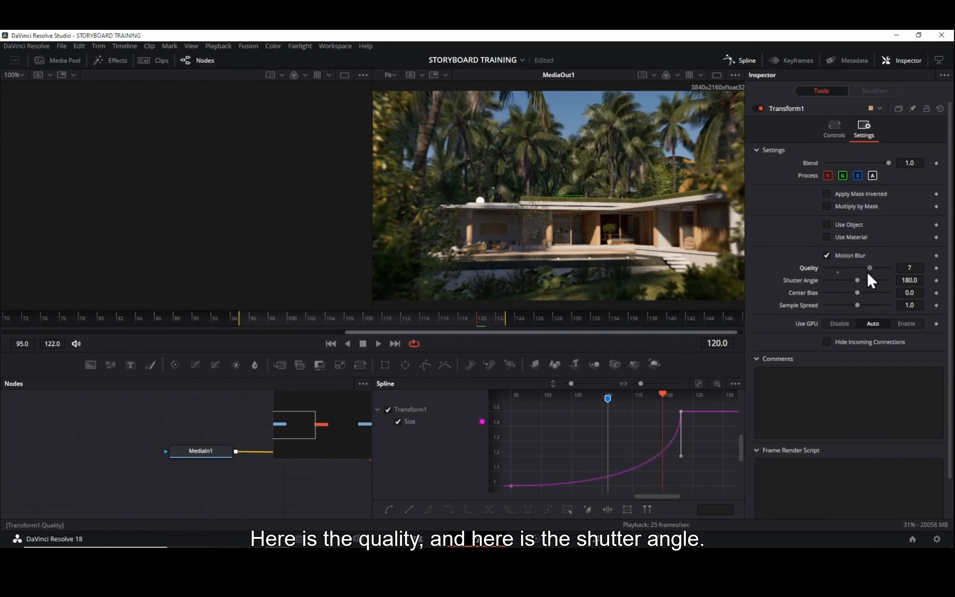
drag(858, 282, 897, 293)
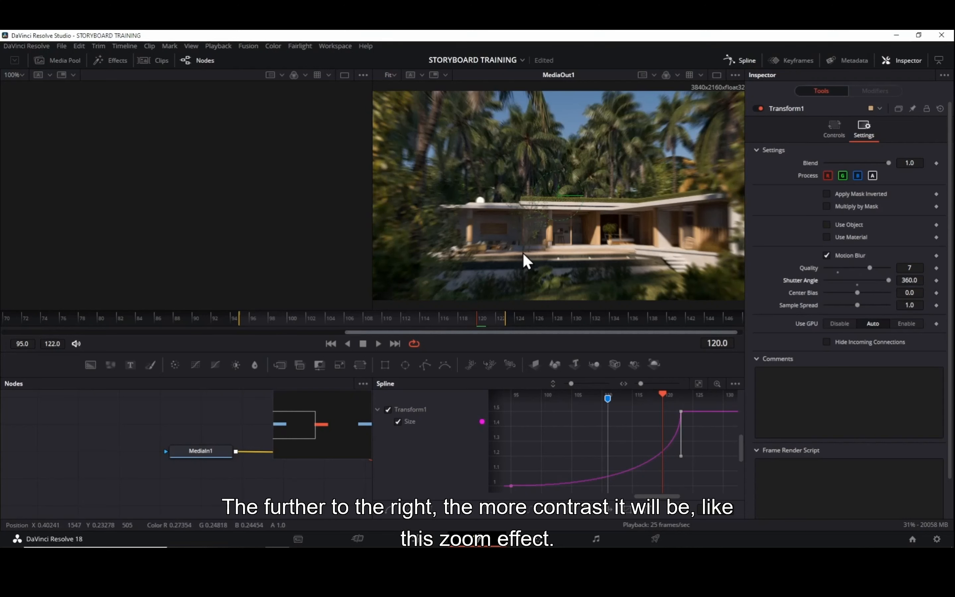
key(space)
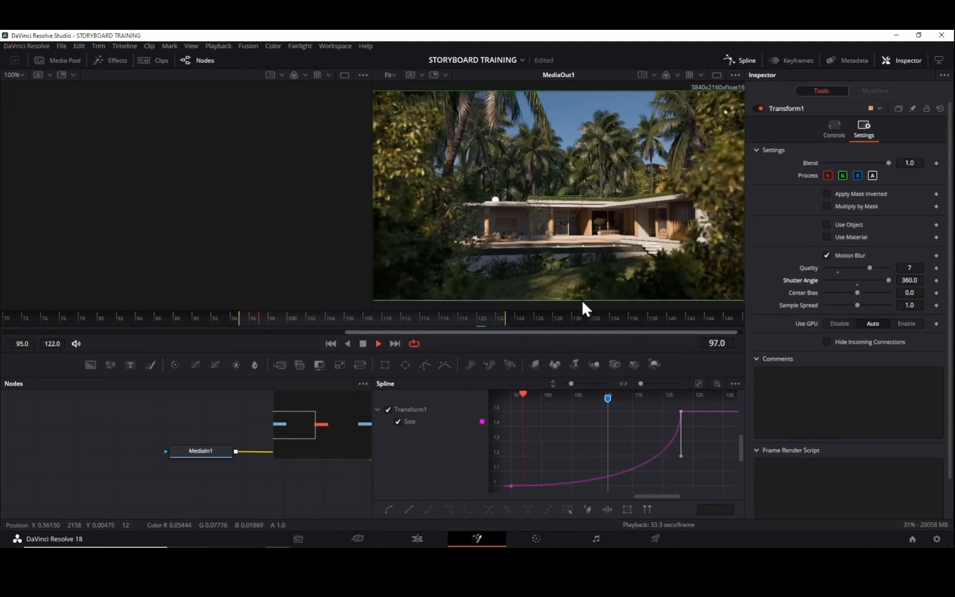
key(space)
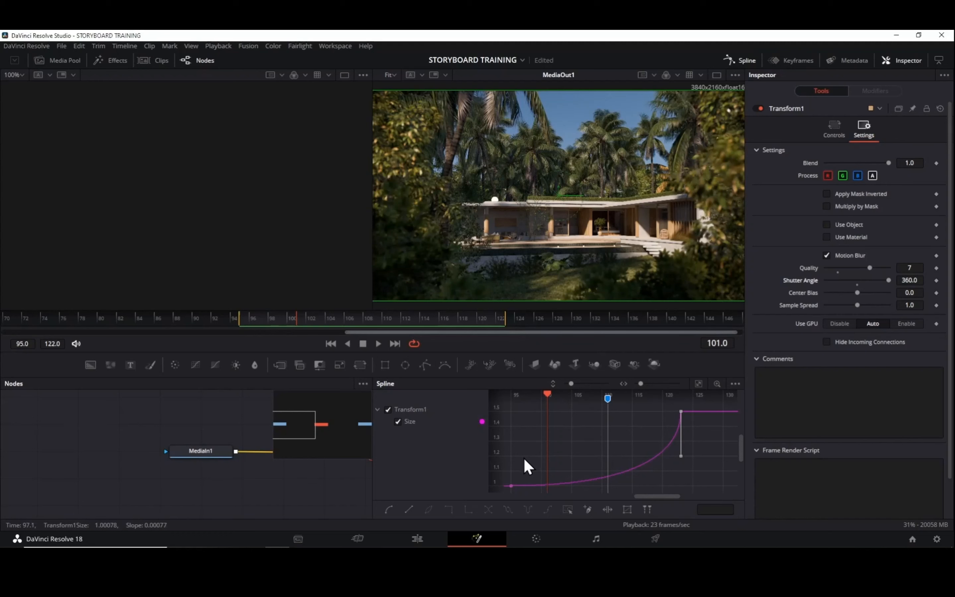
- Return to the Edit page and play back the cut between the zooming clip and the next clip
click(430, 542)
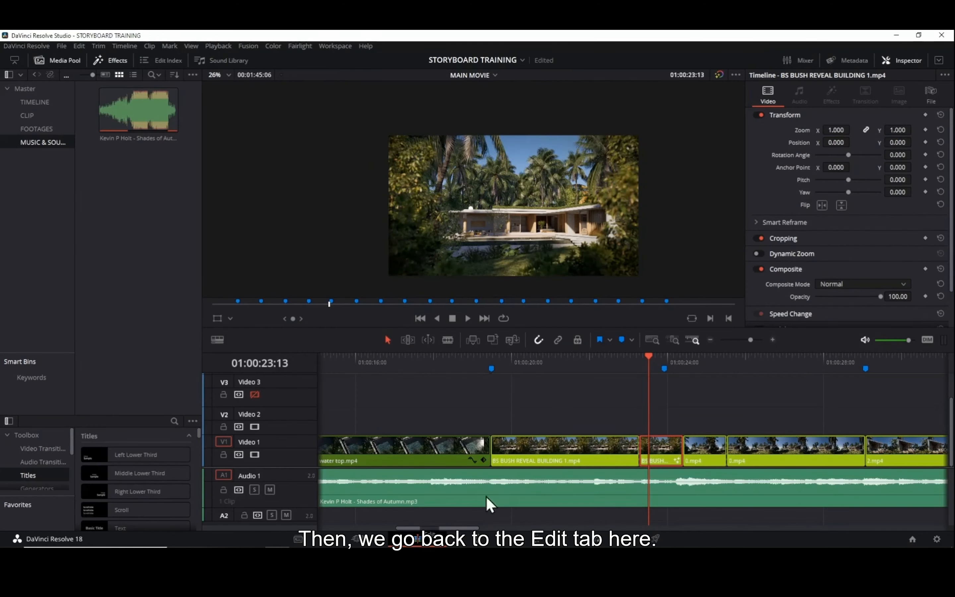
drag(637, 369, 573, 364)
key(space)
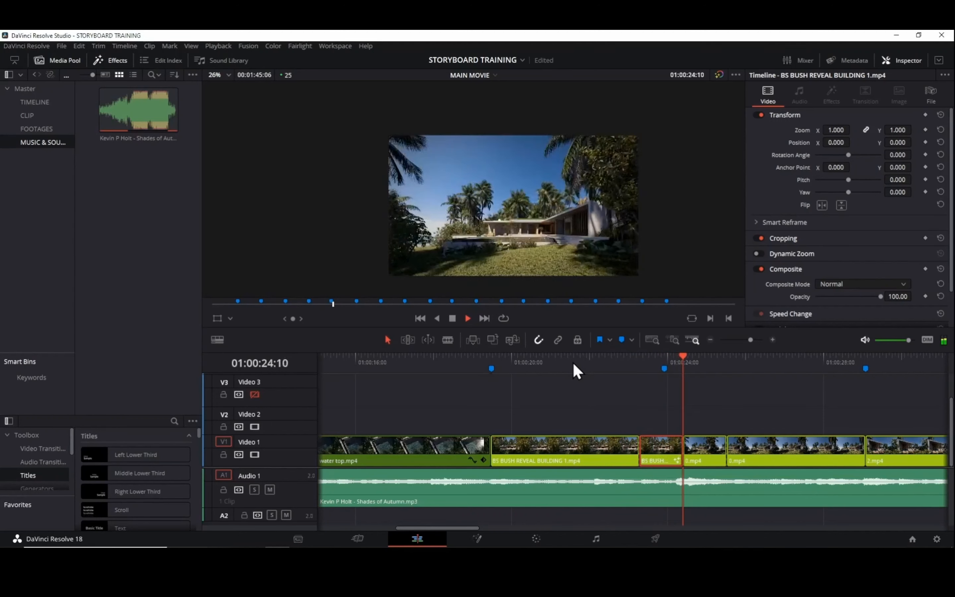
key(space)
- Open the 0.mp4 clip after the cut in Fusion and insert a Transform node on the line after MediaIn1
click(710, 458)
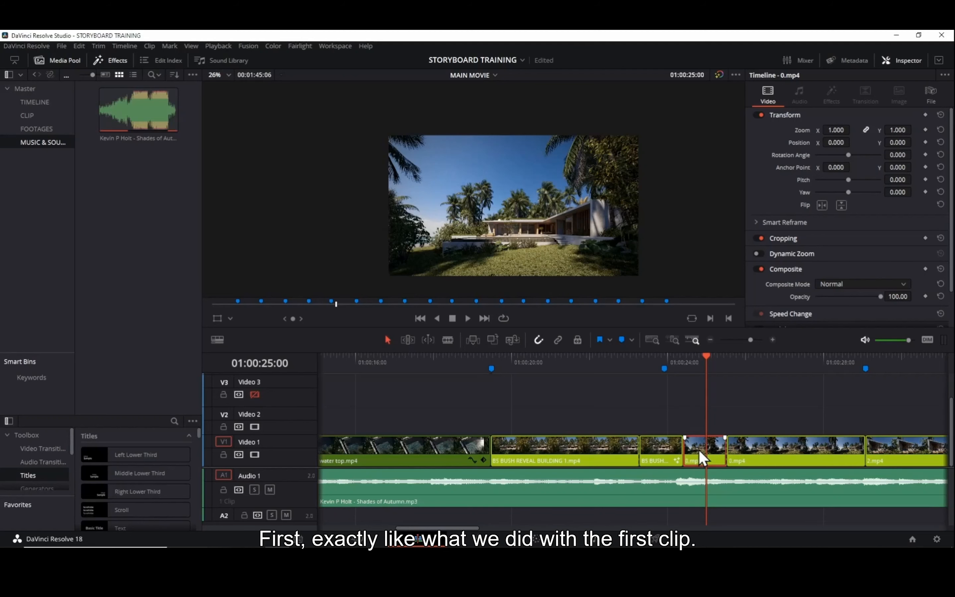
click(479, 541)
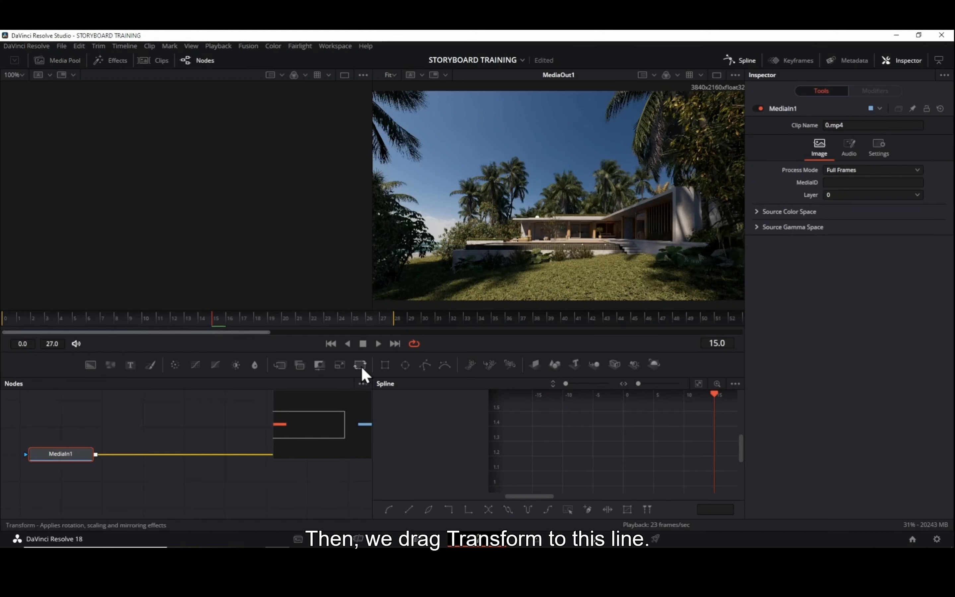
drag(361, 365, 234, 456)
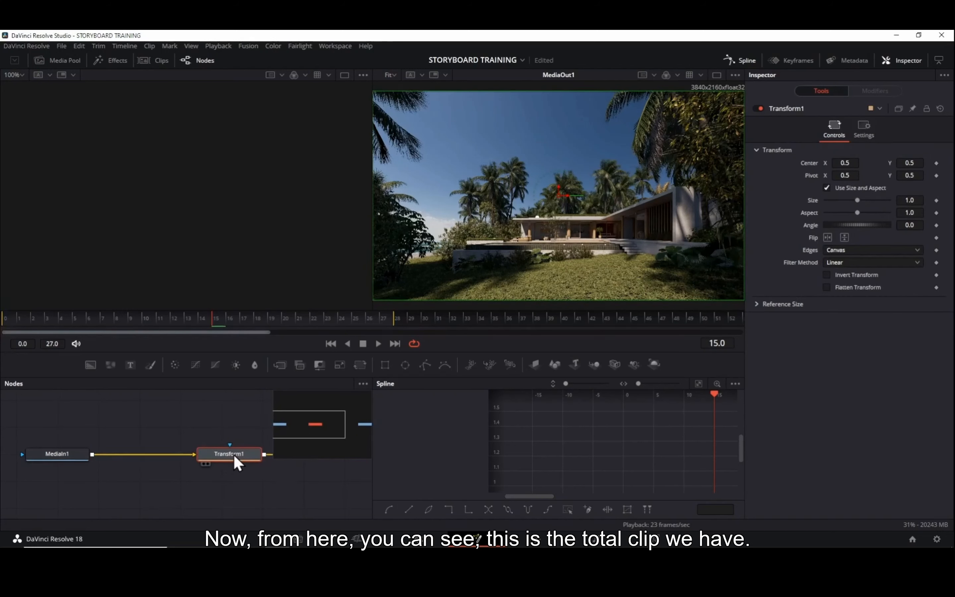
- At frame 0, reduce the Transform node's Size to 0.66 and fill the empty borders with Mirror edges
drag(194, 328, 20, 323)
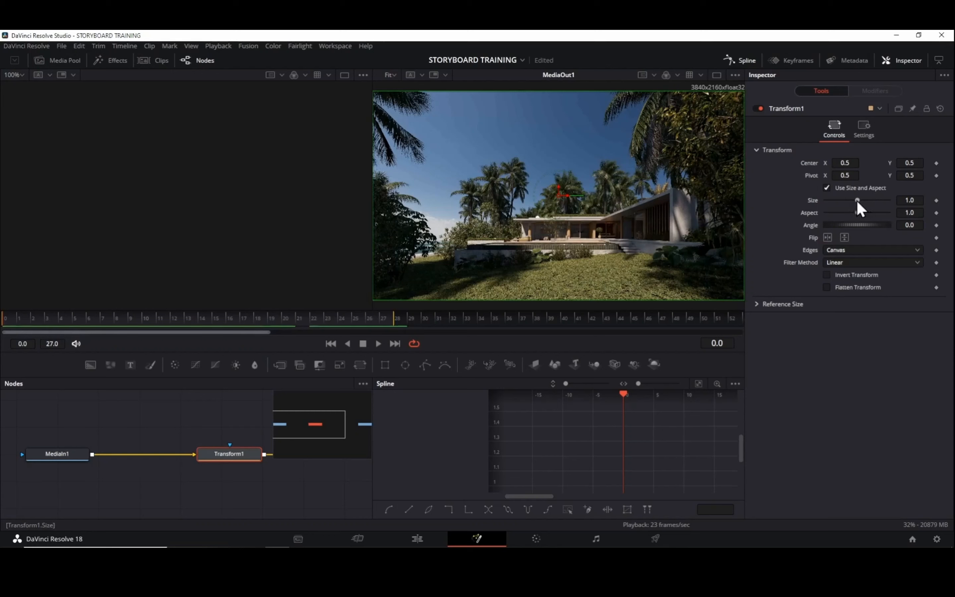
drag(856, 200, 853, 199)
drag(851, 201, 844, 199)
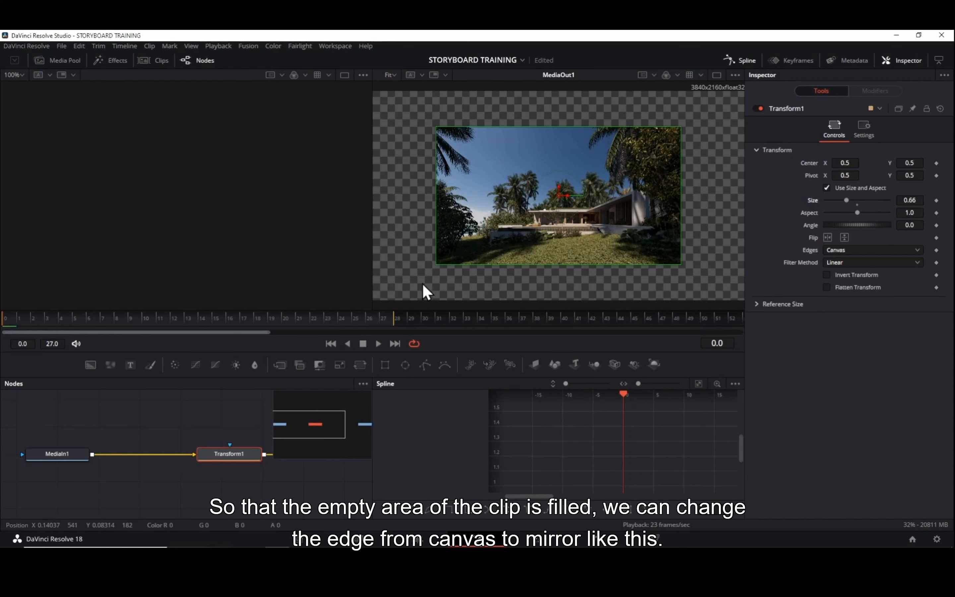
click(836, 251)
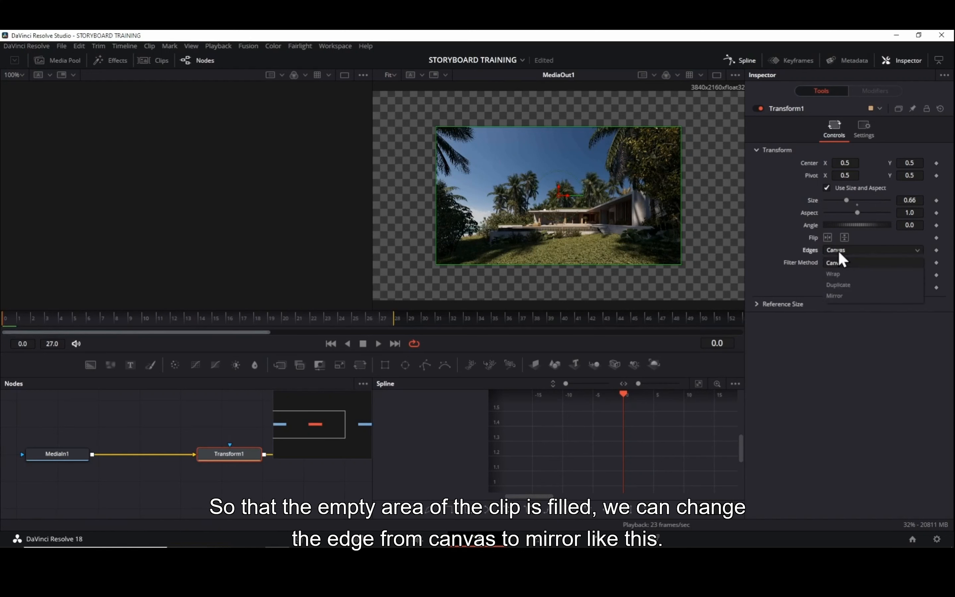
click(841, 295)
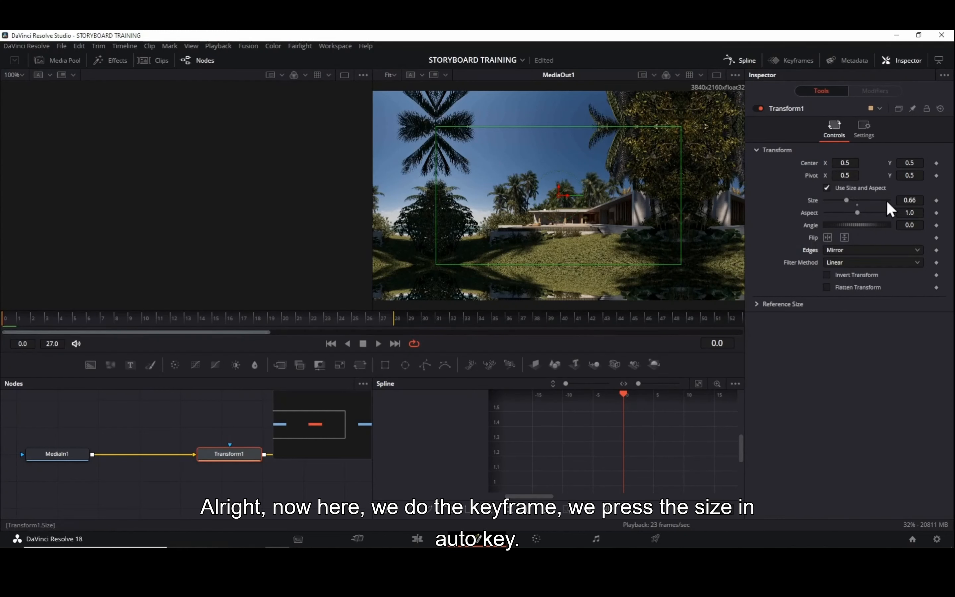
- Keyframe the Size at frame 0 and at frame 28 with a value of 1, fitting the curve to the Spline graph
click(936, 200)
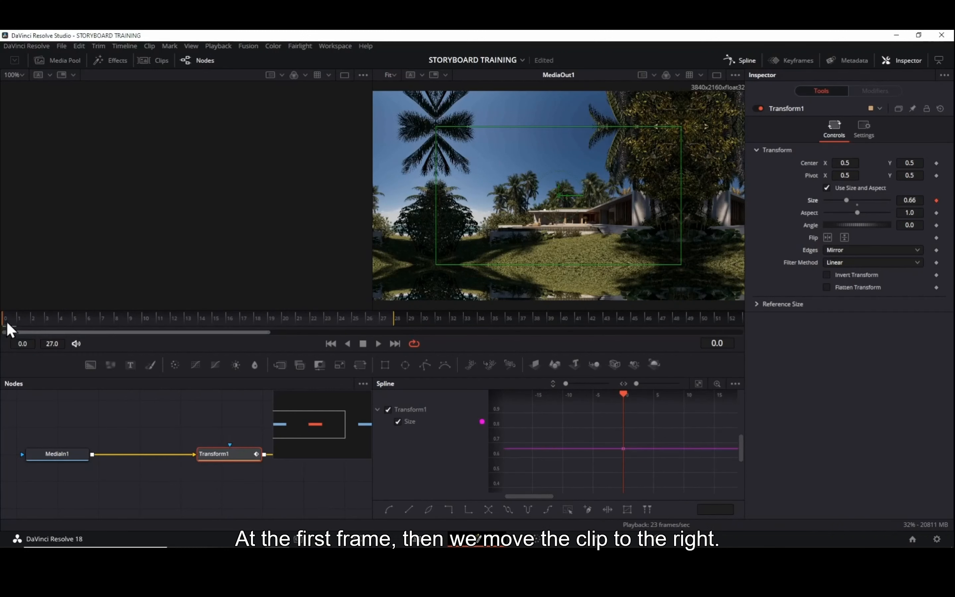
drag(7, 325, 395, 324)
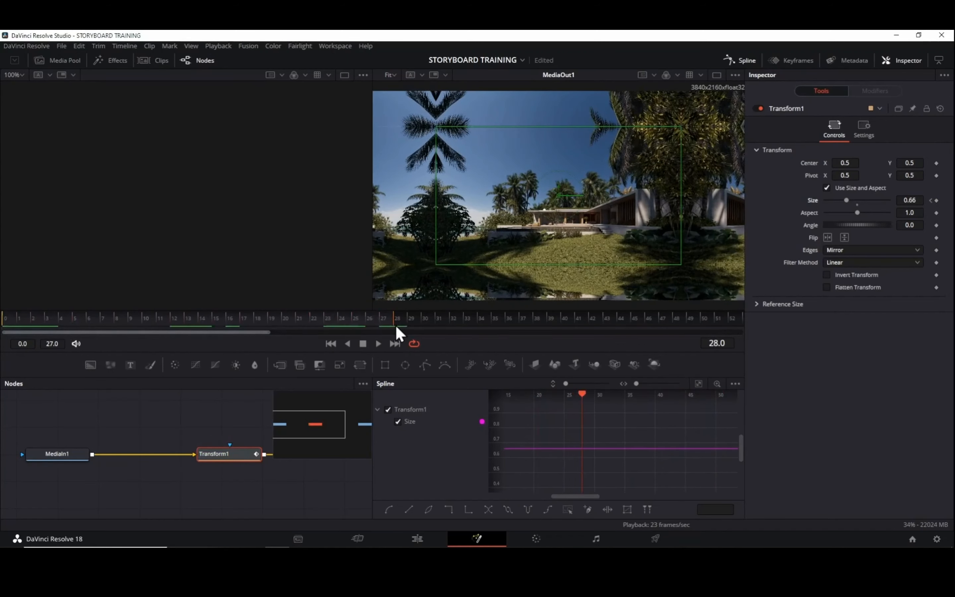
click(912, 200)
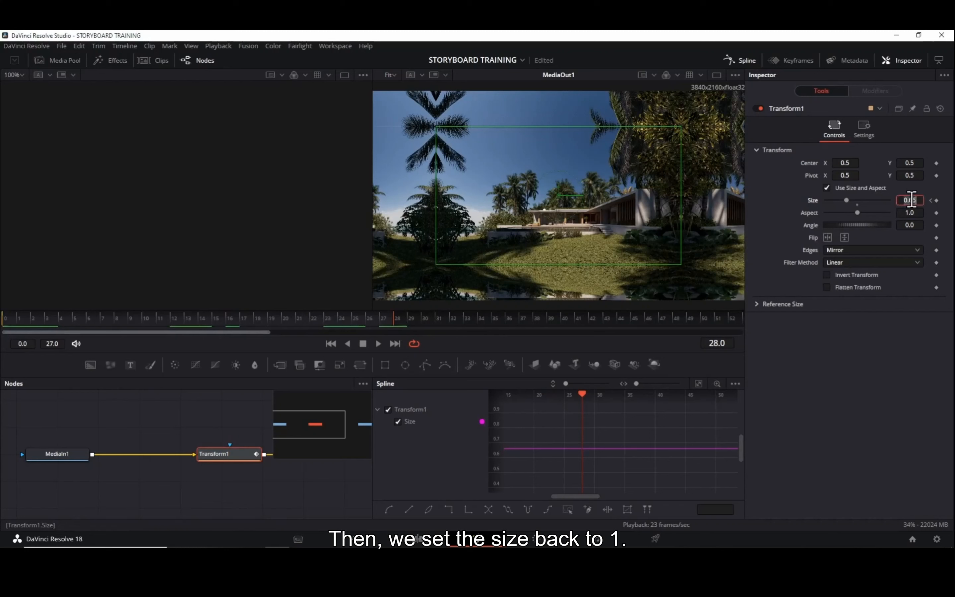
text(1)
key(Tab)
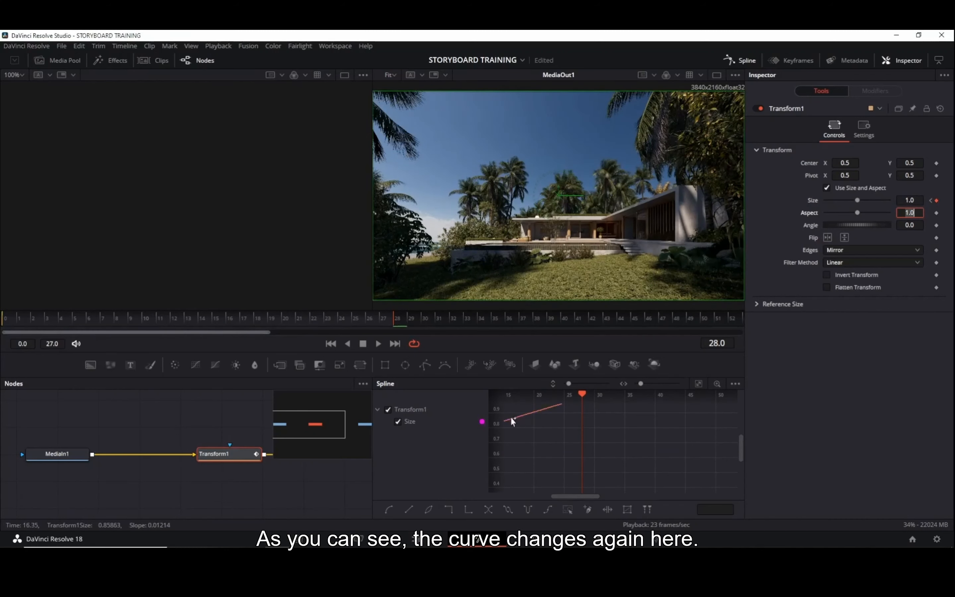
click(698, 383)
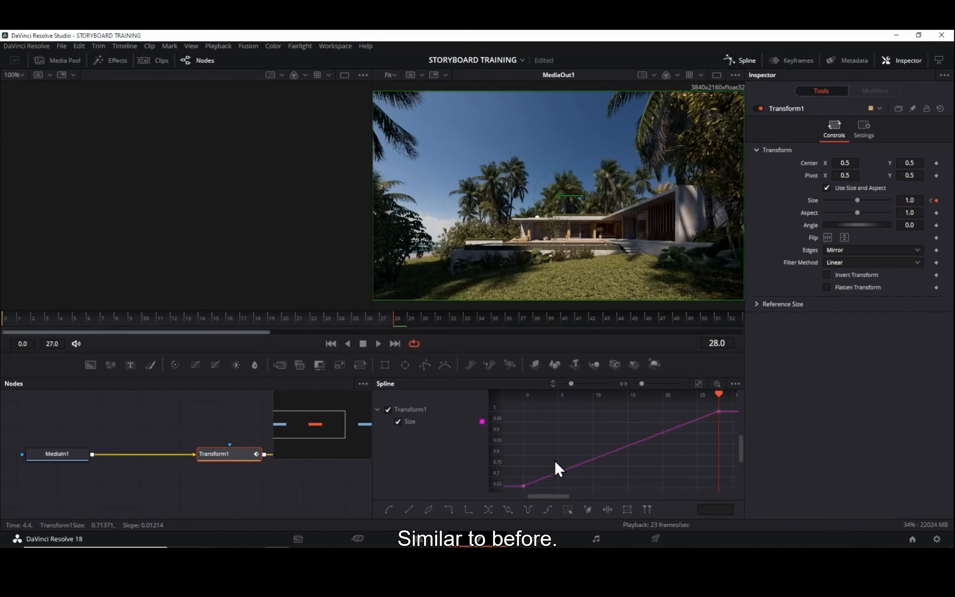
- Play back the linear zoom from frame 0 in Fusion and return the playhead to frame 0
drag(307, 325, 10, 324)
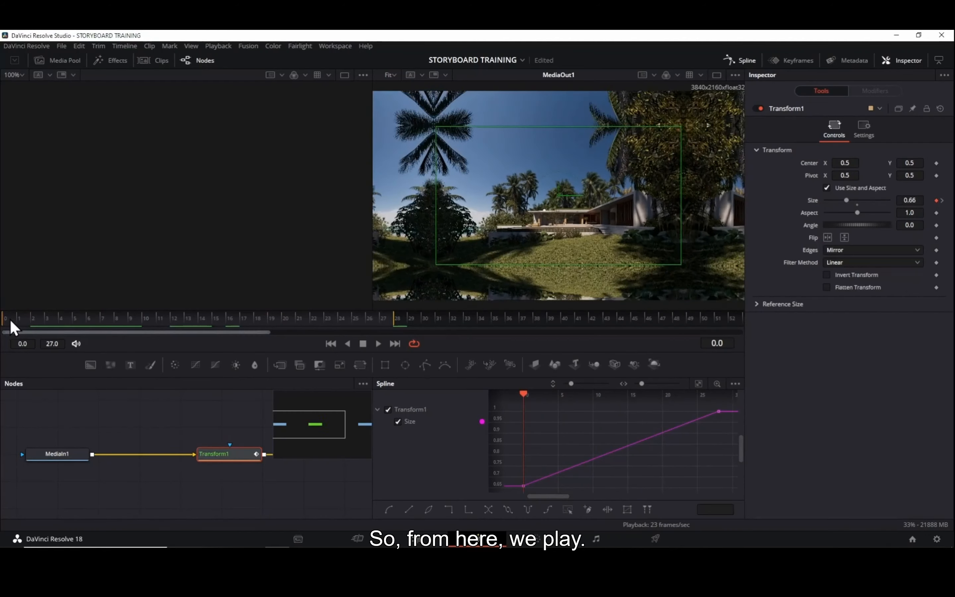
click(377, 344)
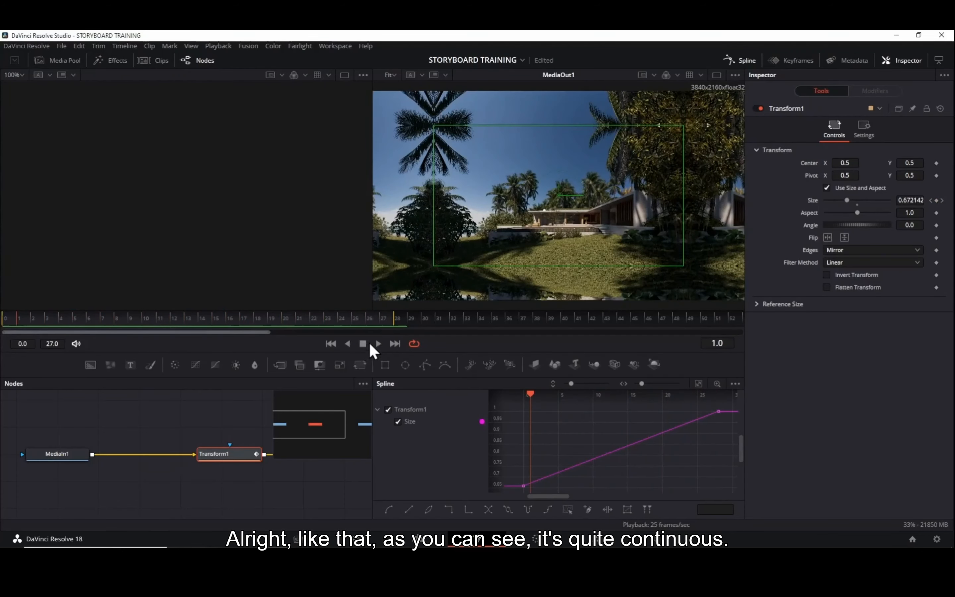
drag(350, 325, 11, 326)
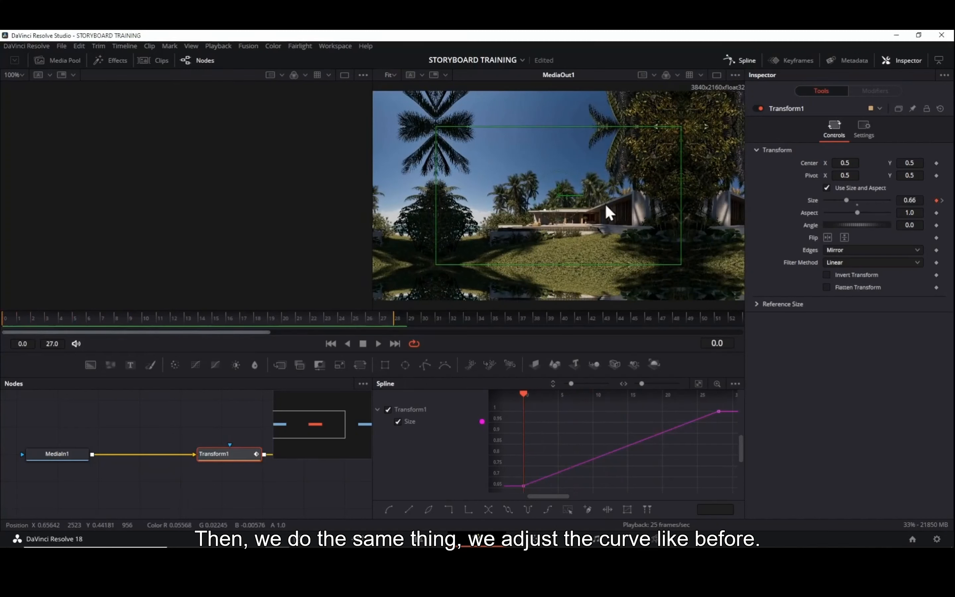
- Reshape the Size spline to rise steeply from frame 0 and level off horizontally from about frame 15 into the frame 28 keyframe
click(523, 485)
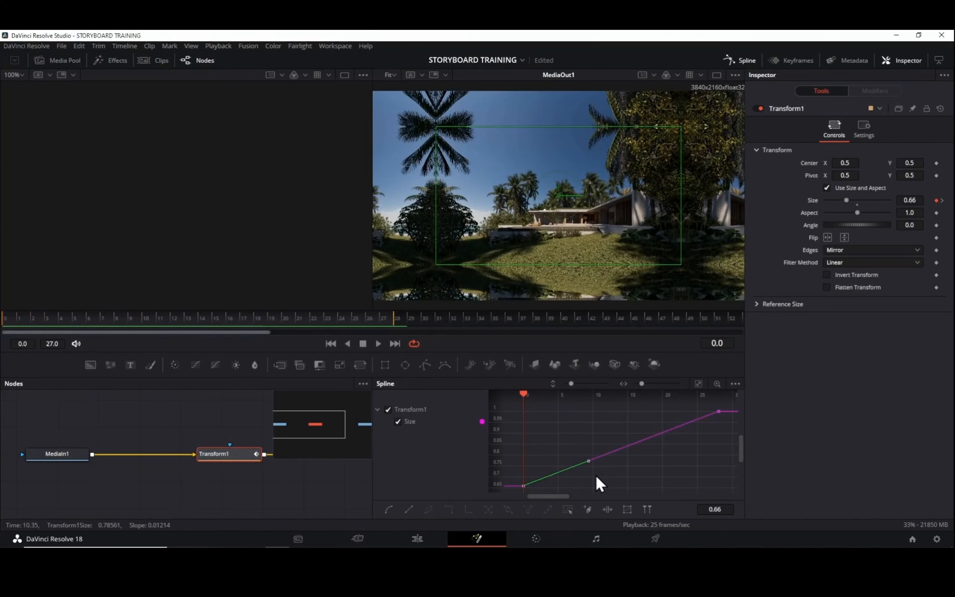
drag(588, 461, 520, 425)
click(719, 411)
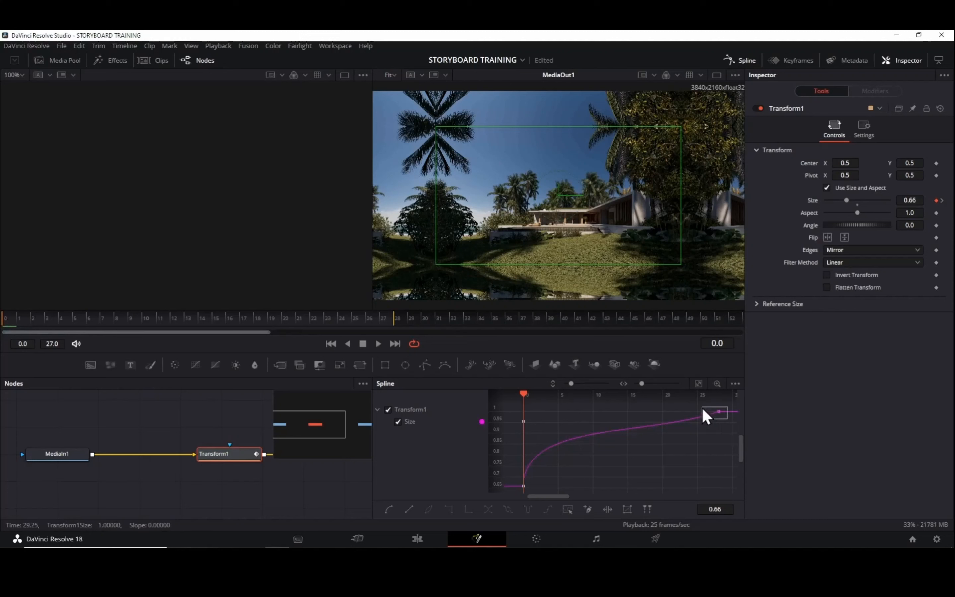
drag(653, 436, 629, 412)
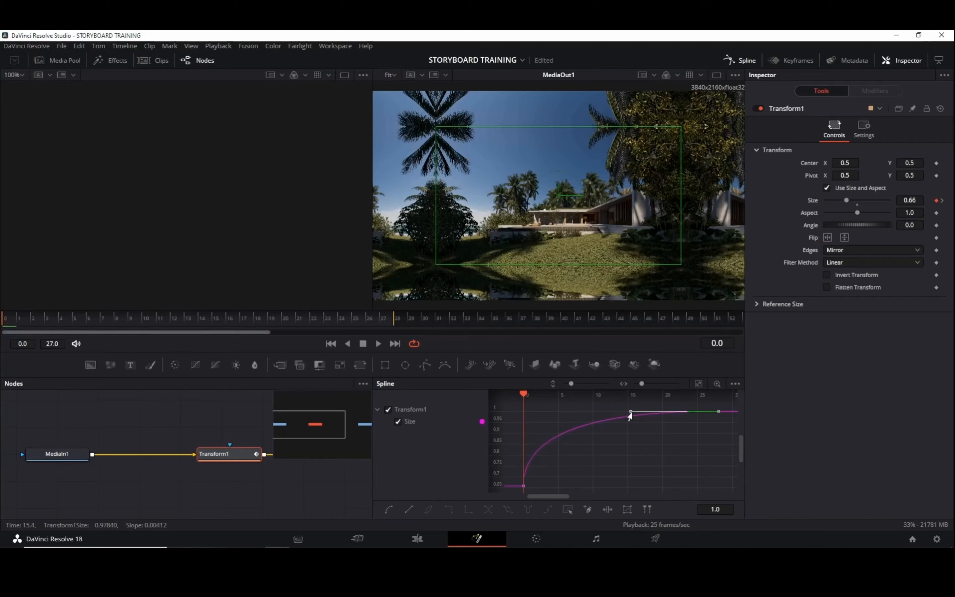
- Play back the eased zoom in Fusion and move the playhead to frame 21
key(space)
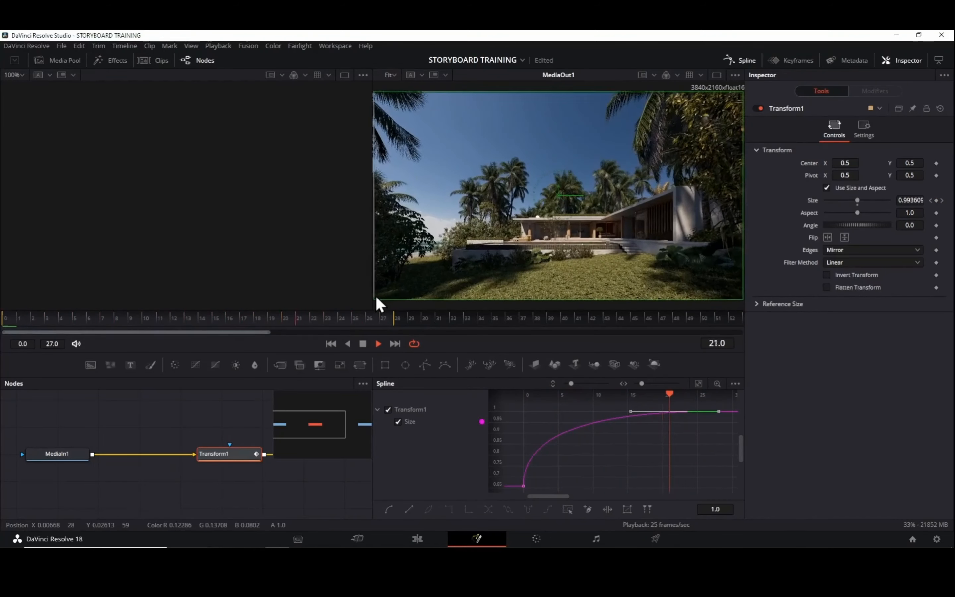
key(space)
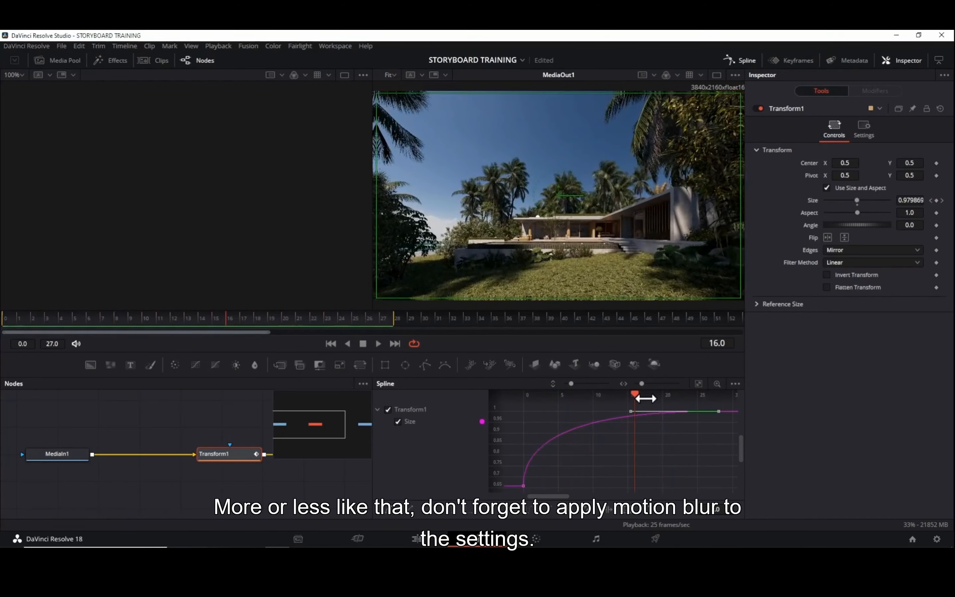
drag(635, 395, 673, 396)
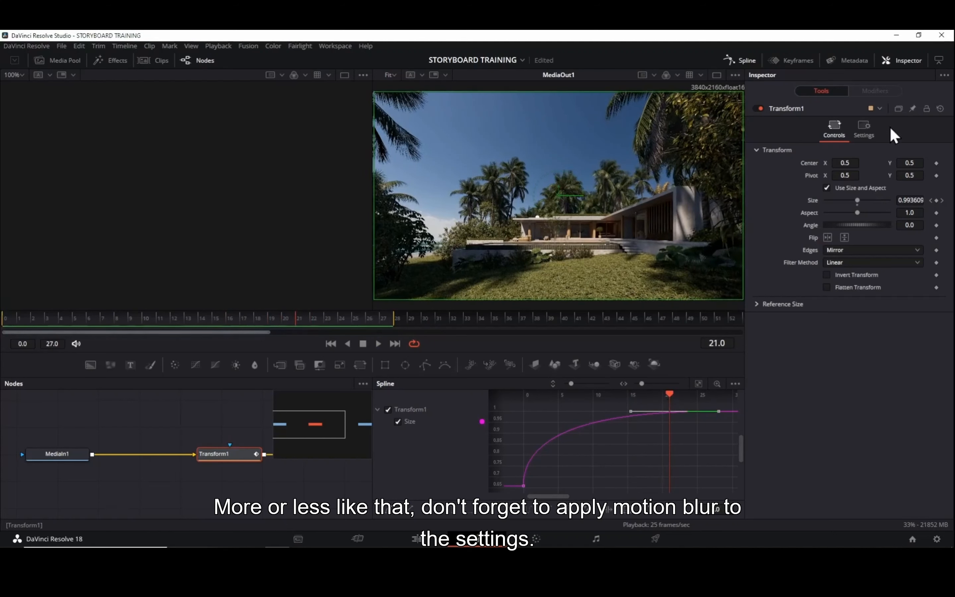
- Enable Motion Blur on the Transform node with Quality 10 and a Shutter Angle of 272.1
click(864, 127)
click(845, 256)
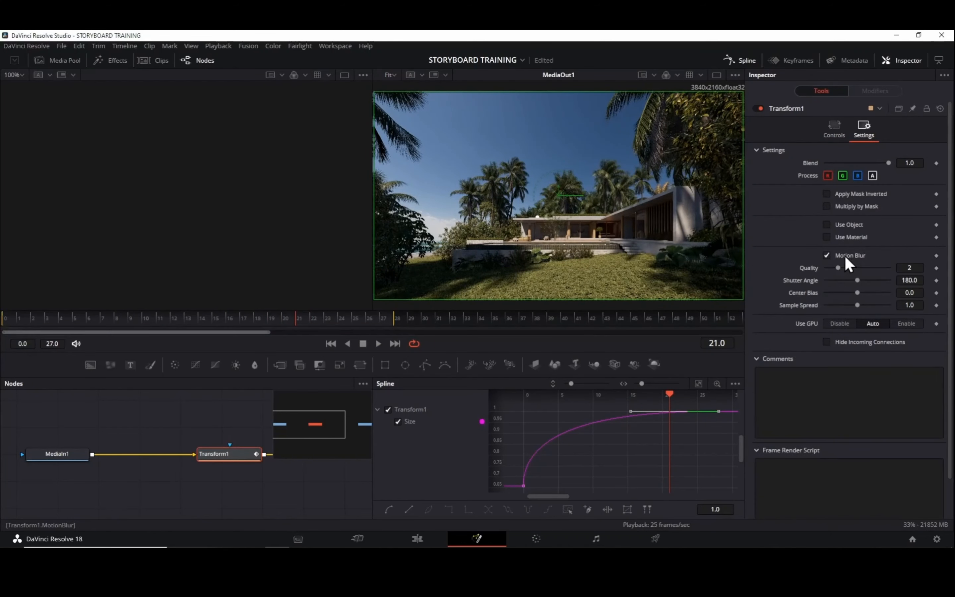
drag(858, 280, 860, 282)
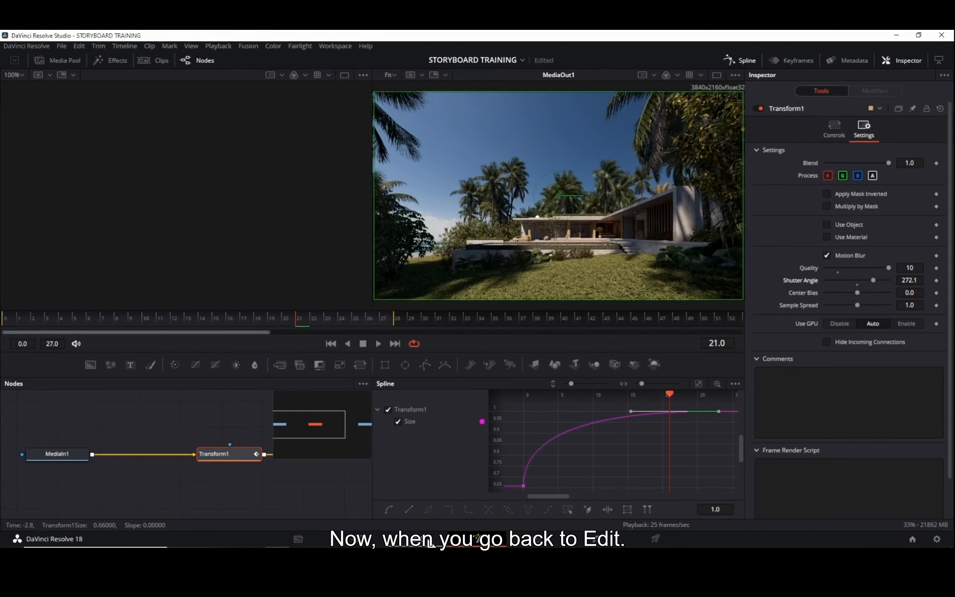
- Return to the Edit page and play back the finished zoom transition across the cut between the BS BUSH and 0.mp4 clips
click(432, 539)
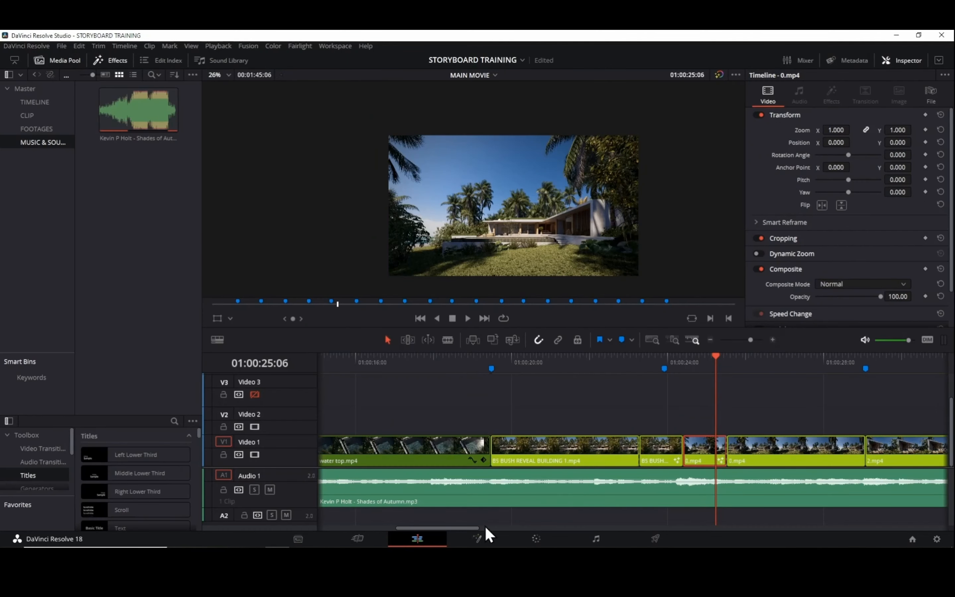
drag(641, 364, 499, 361)
key(space)
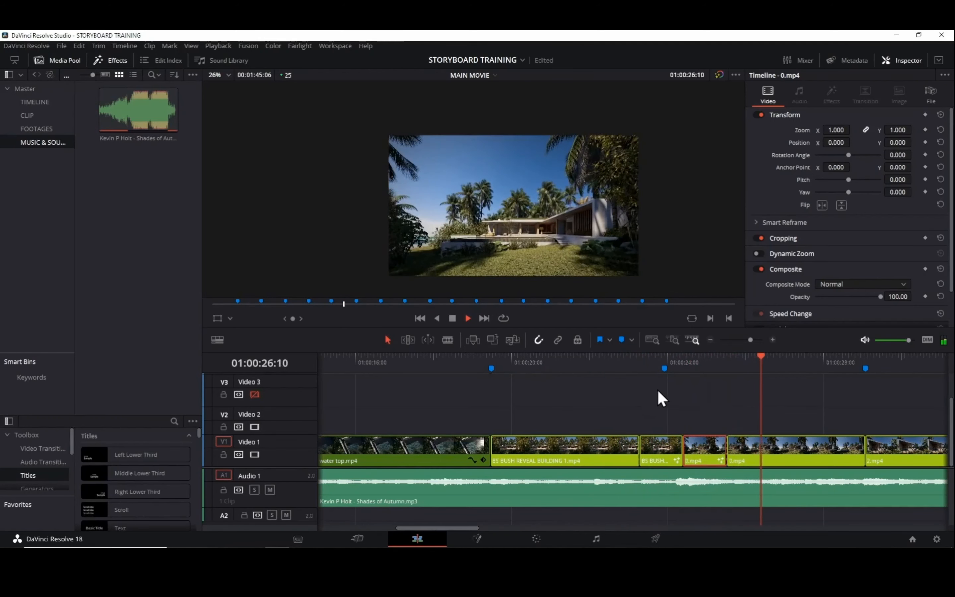
click(627, 364)
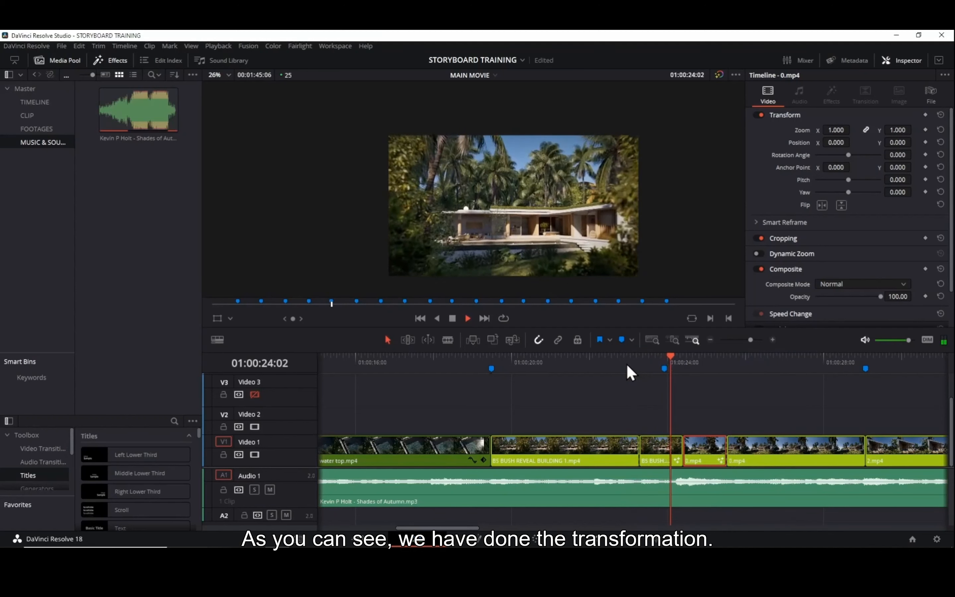
key(space)
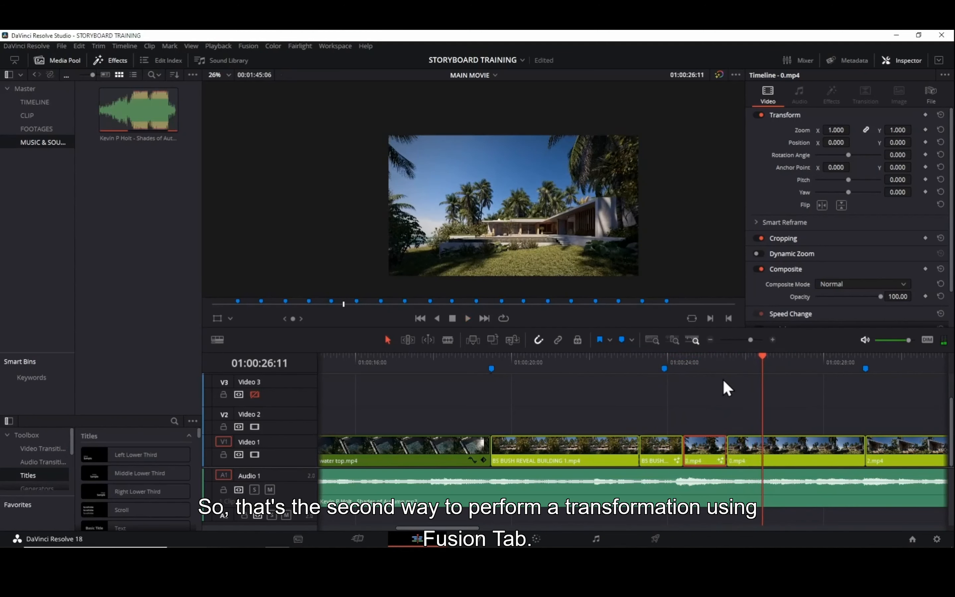